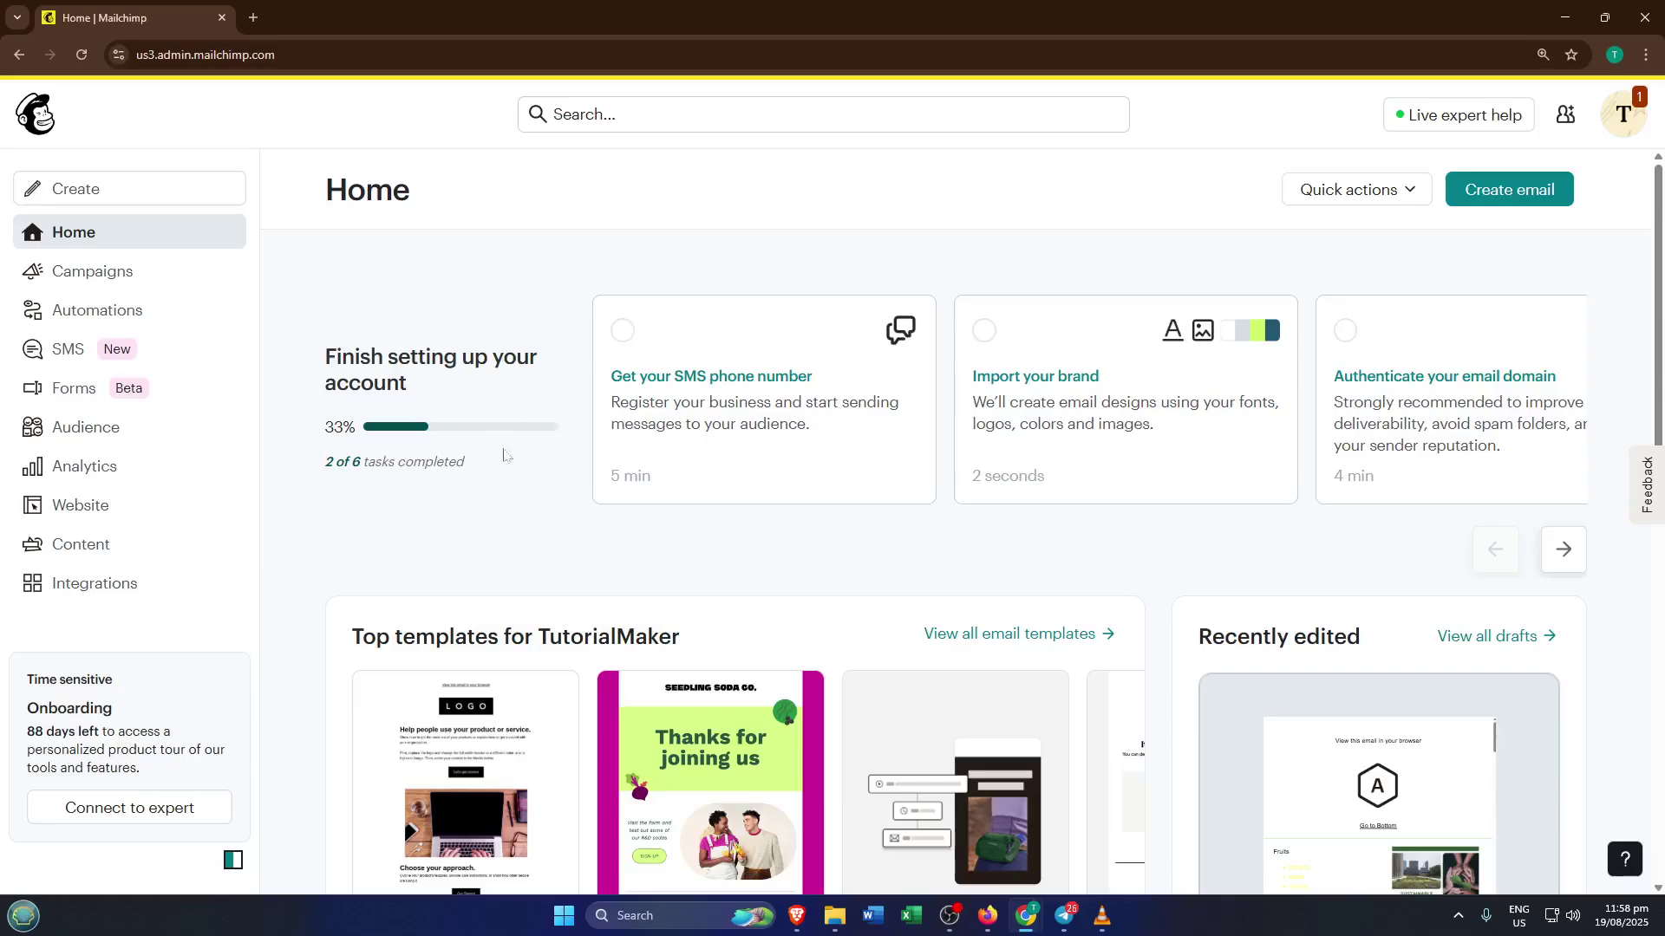
Search the integrations directory for "zap" and open the Zapier integration's page.
left_click(114, 587)
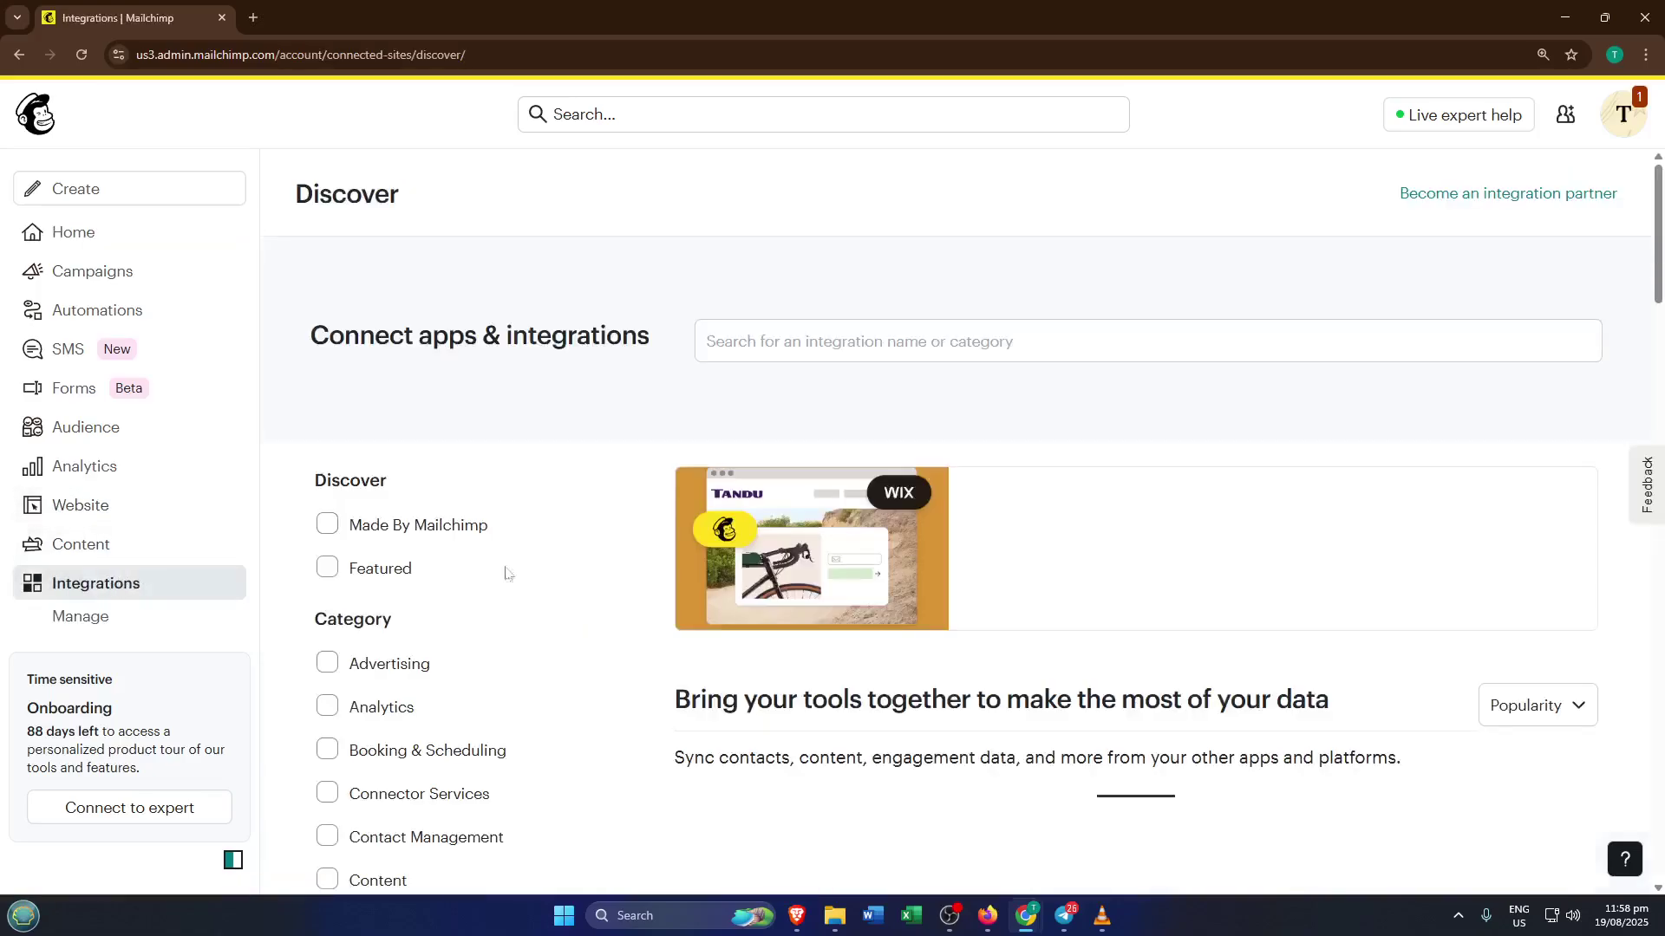
left_click(876, 342)
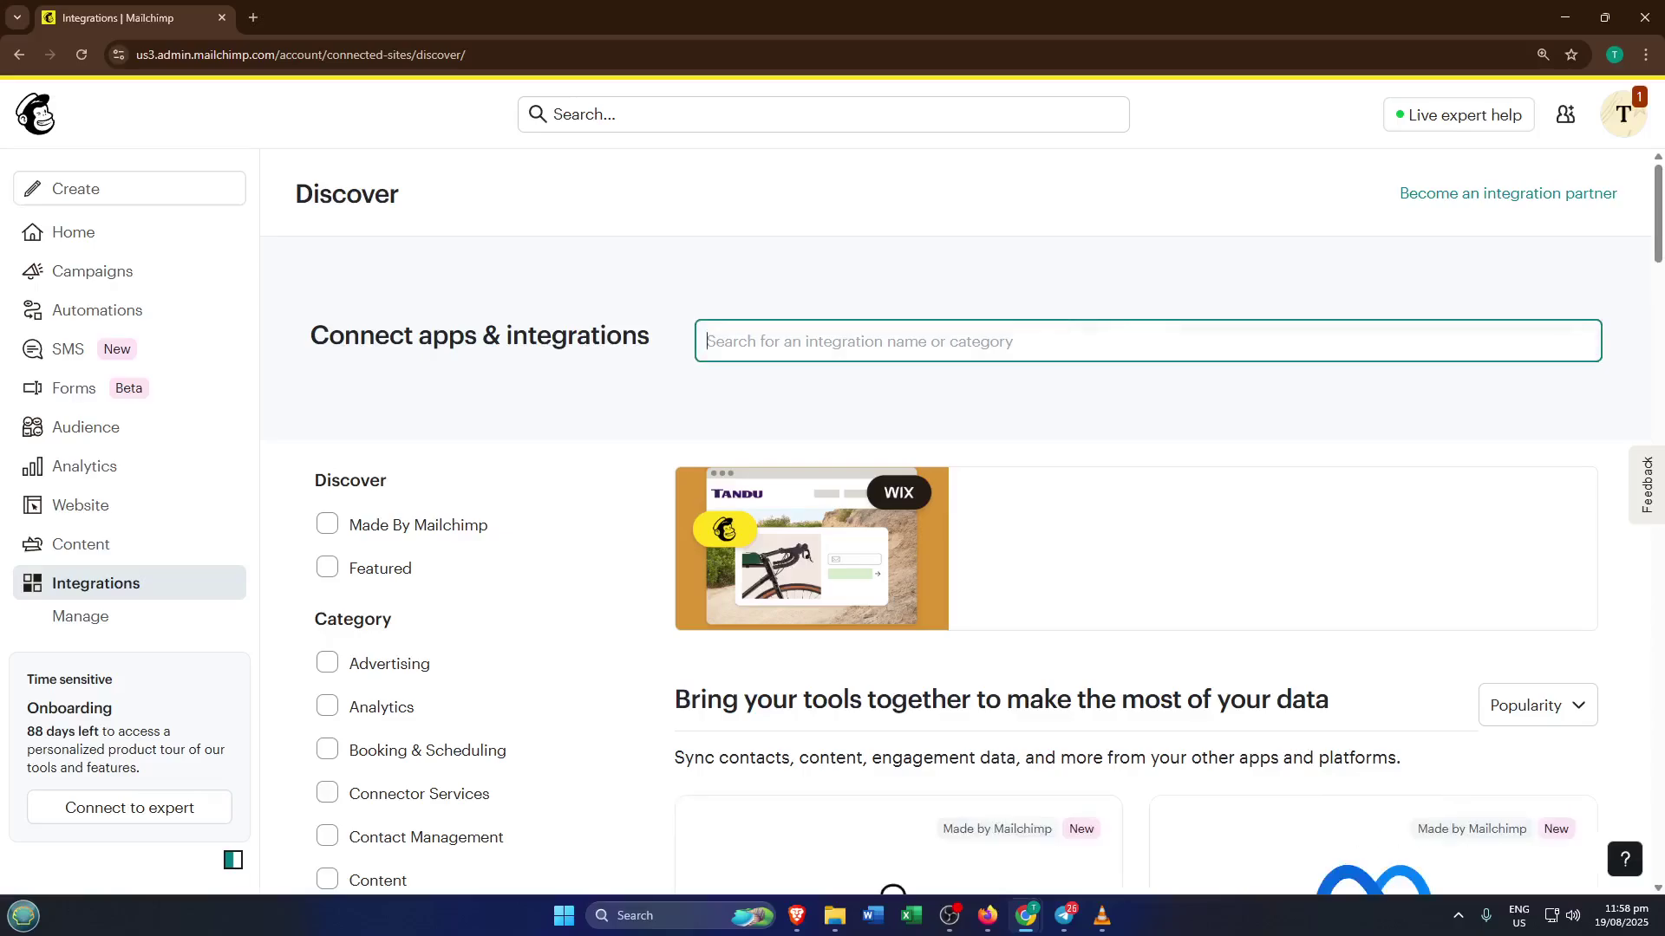
type("zap")
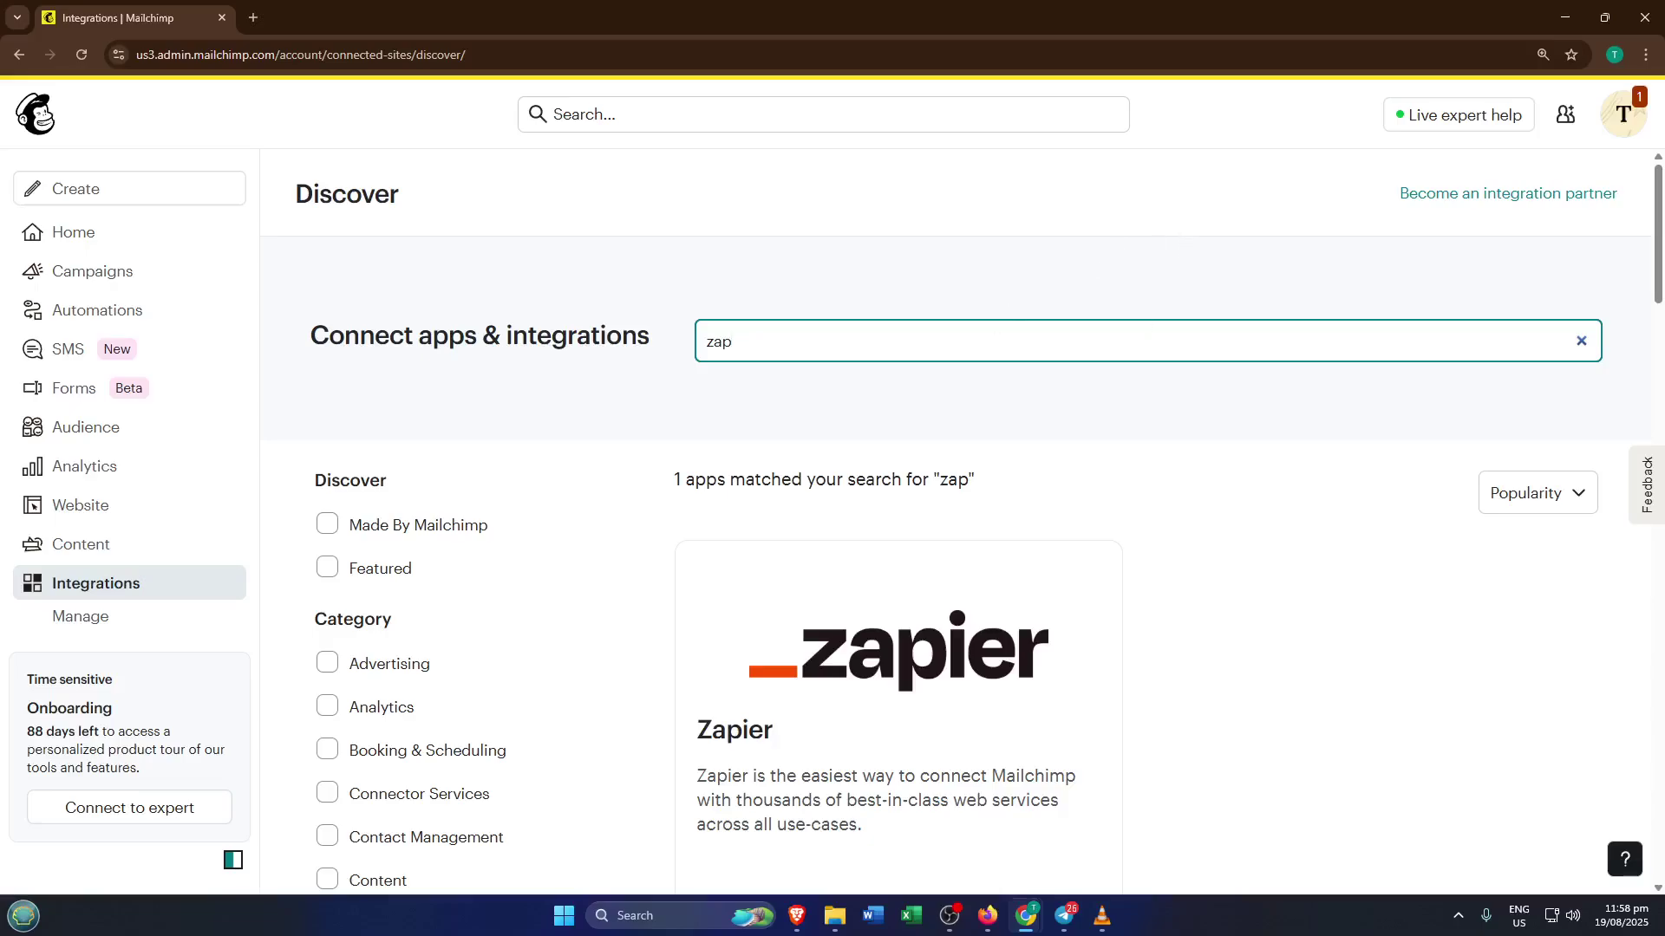
key("ctrl+a")
scroll(949, 490, "down", 1)
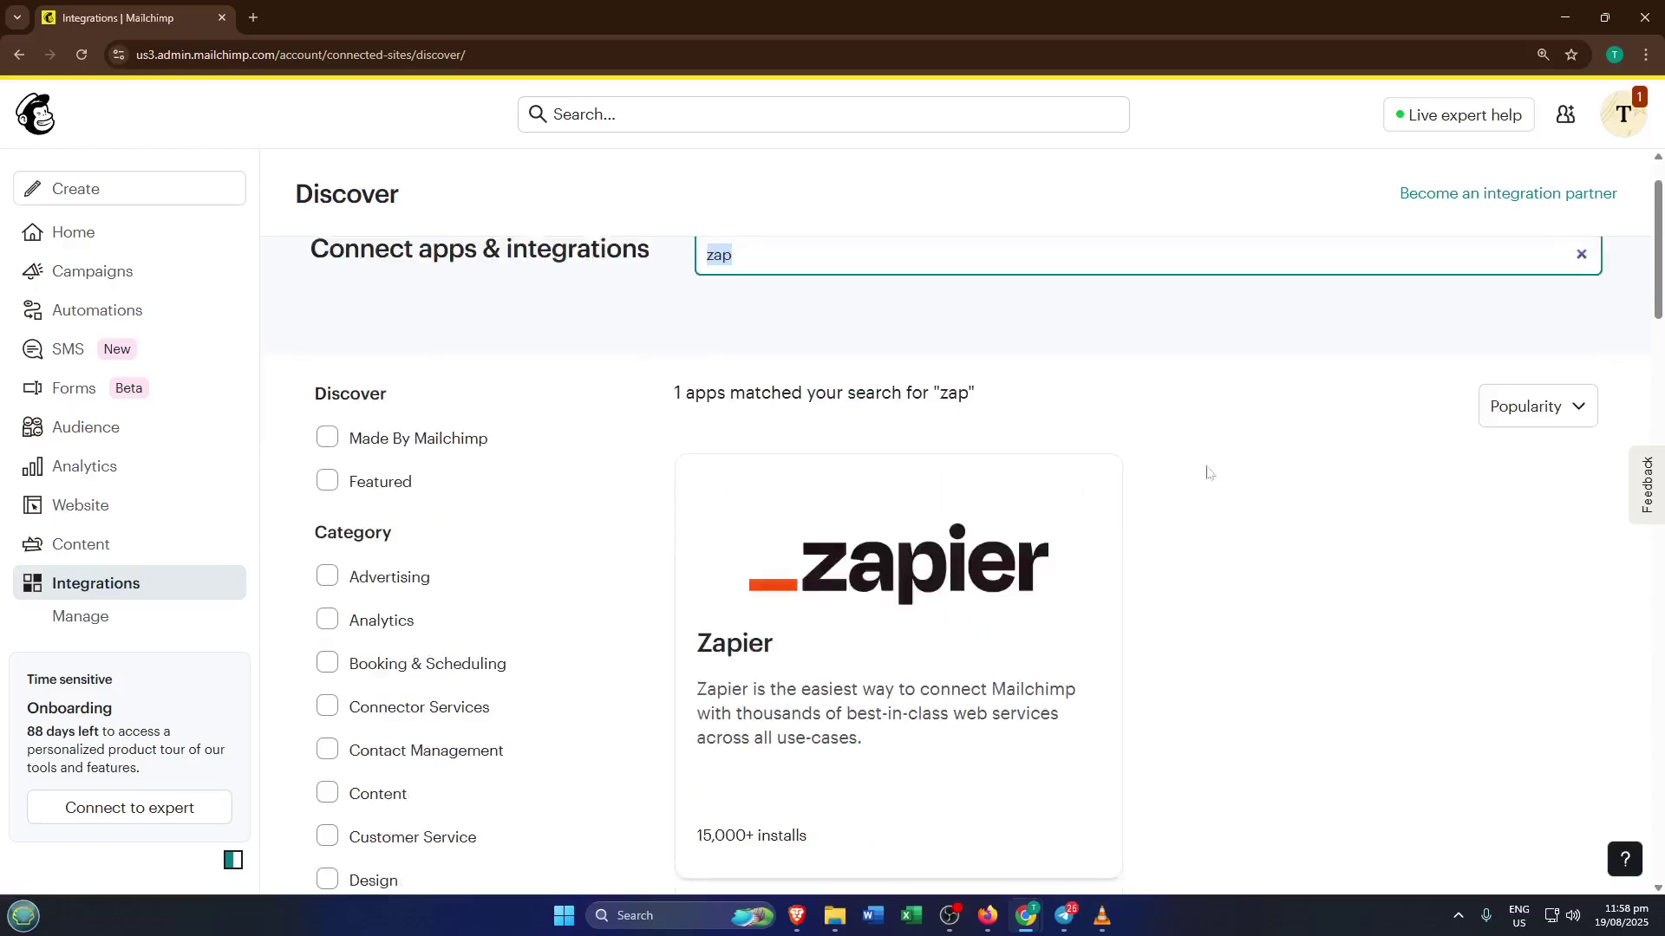
scroll(1203, 473, "down", 1)
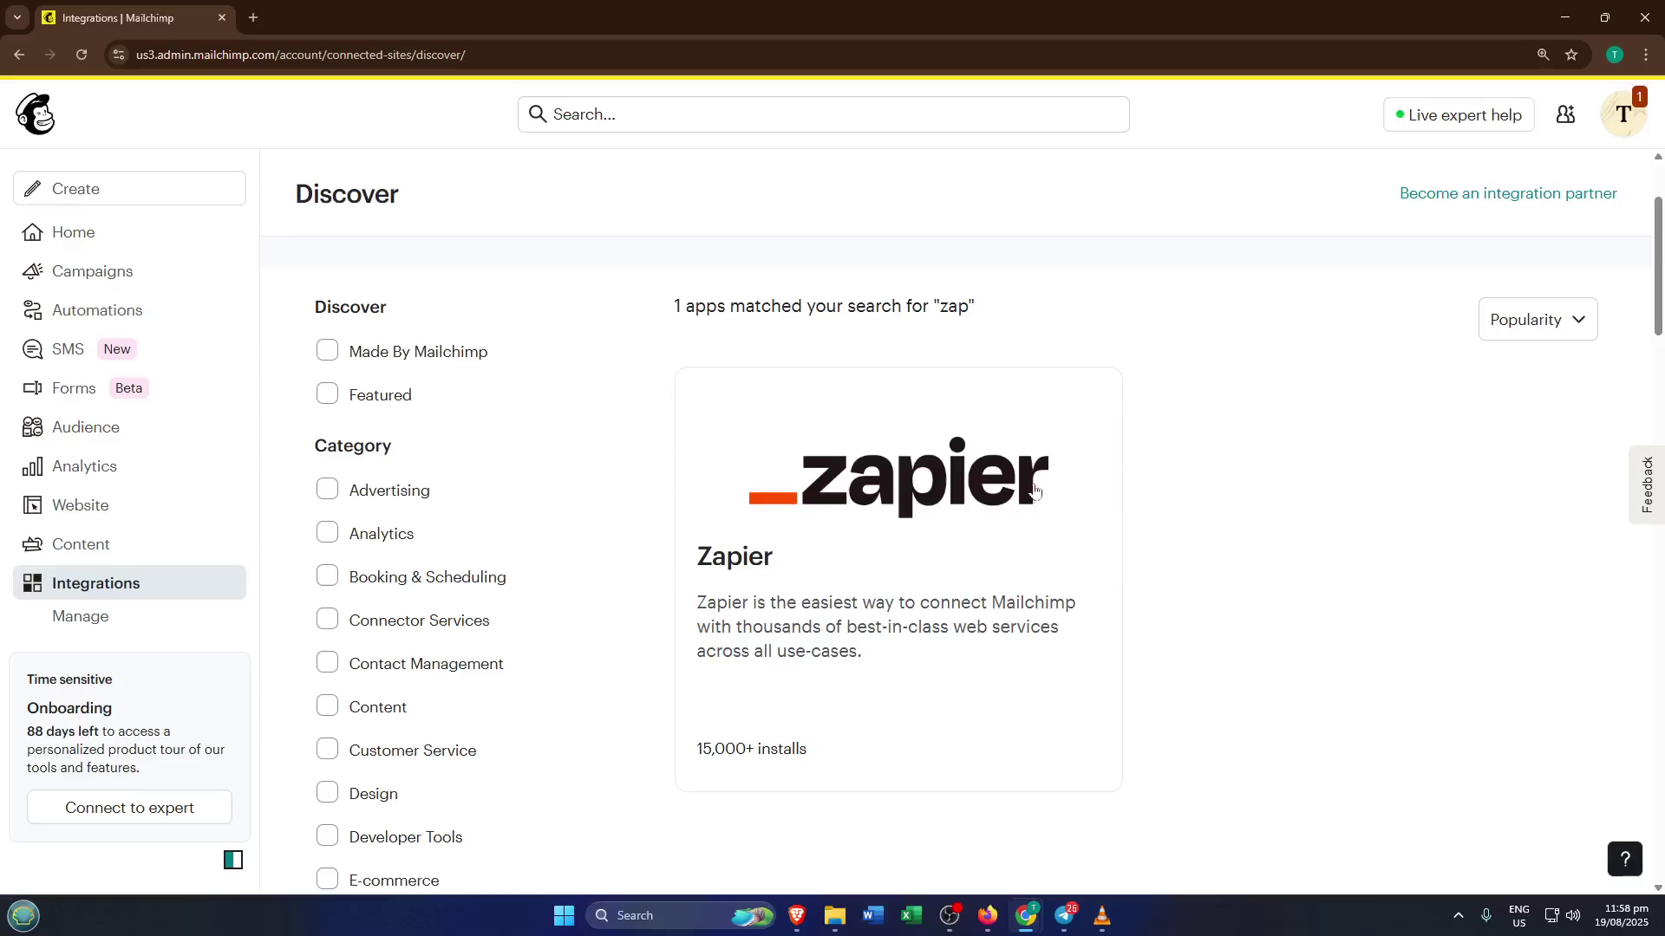
left_click(1030, 572)
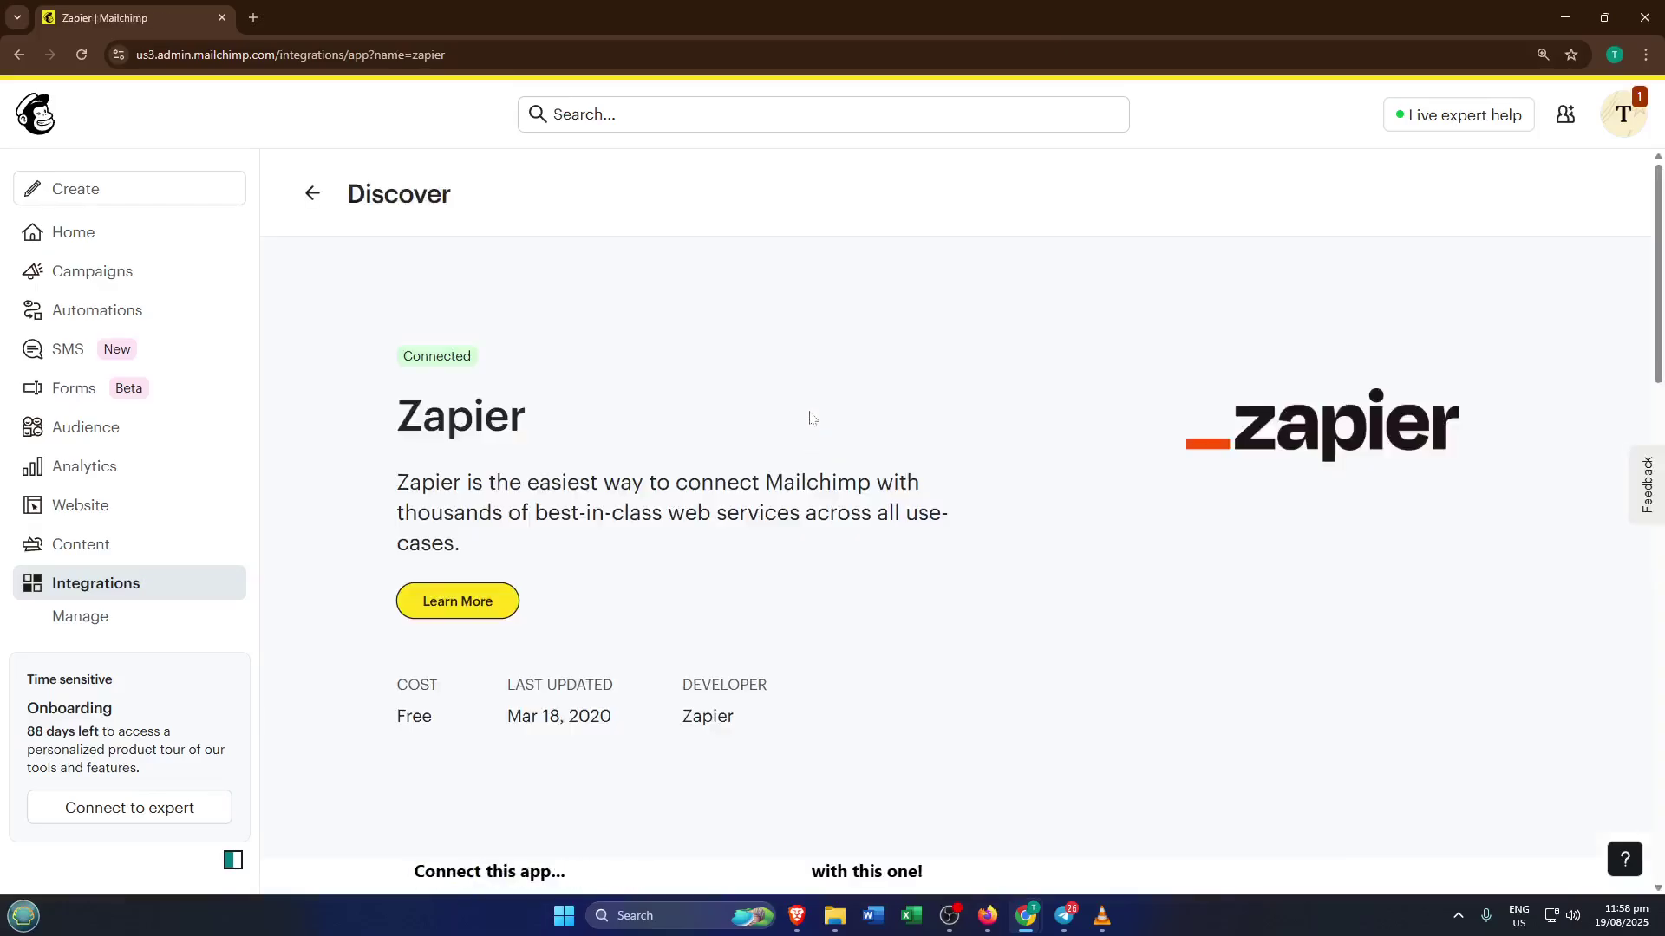
Go to the app search for Zapier automation templates on the Zapier integration page.
scroll(1010, 428, "down", 3)
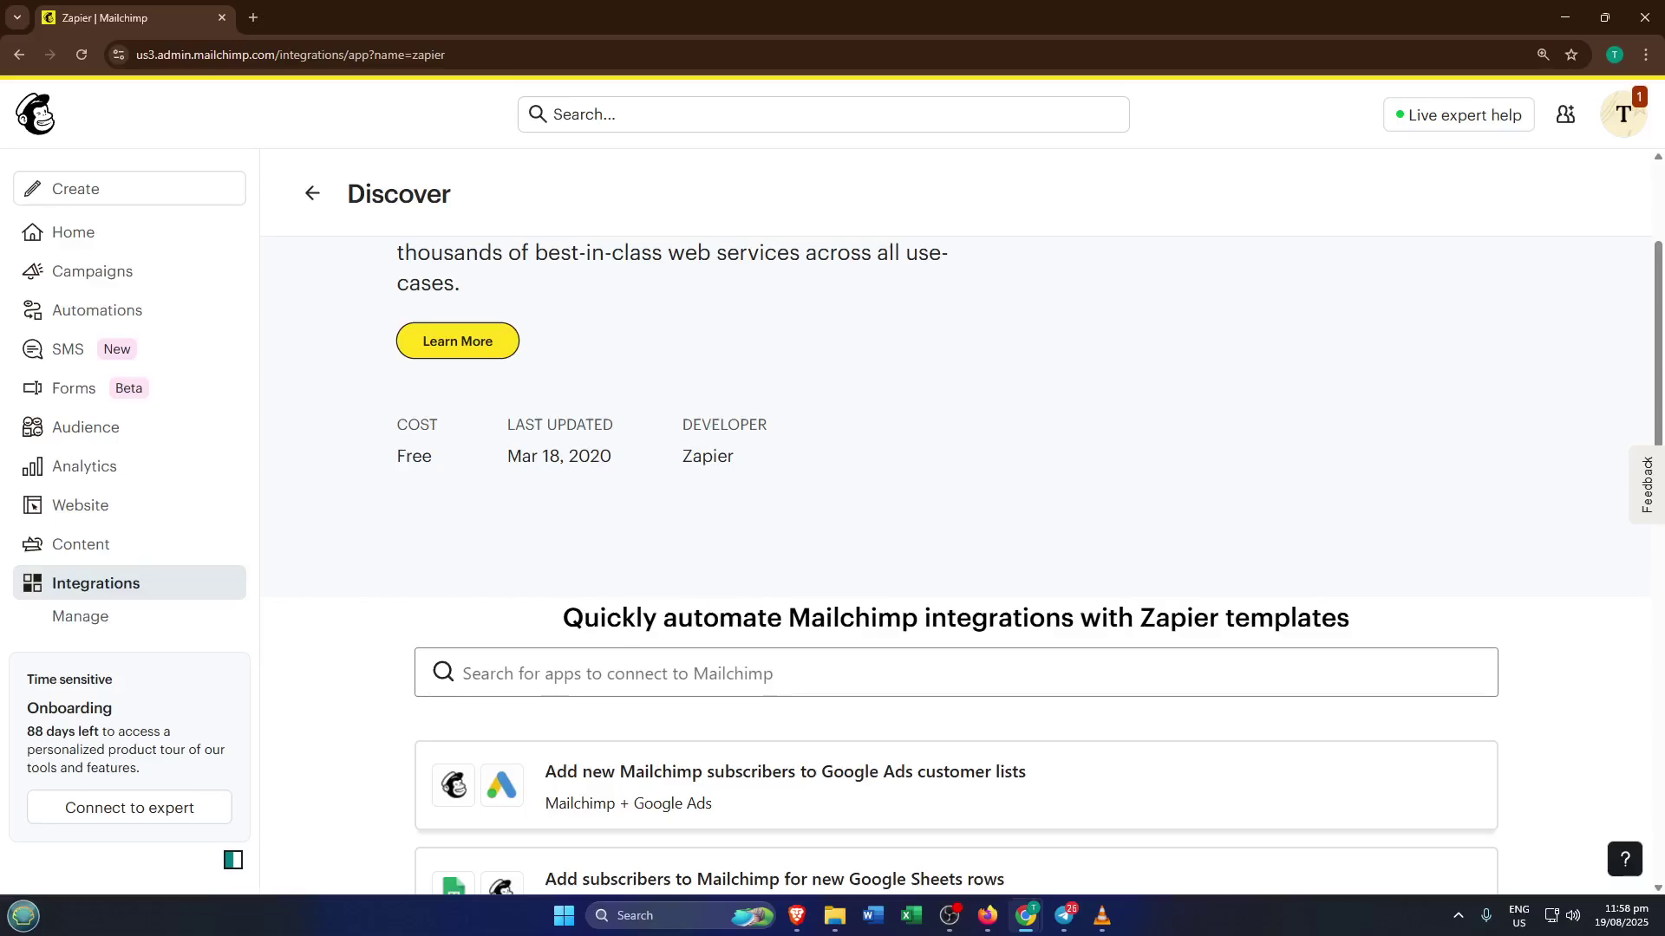
left_click(832, 675)
scroll(1285, 395, "down", 1)
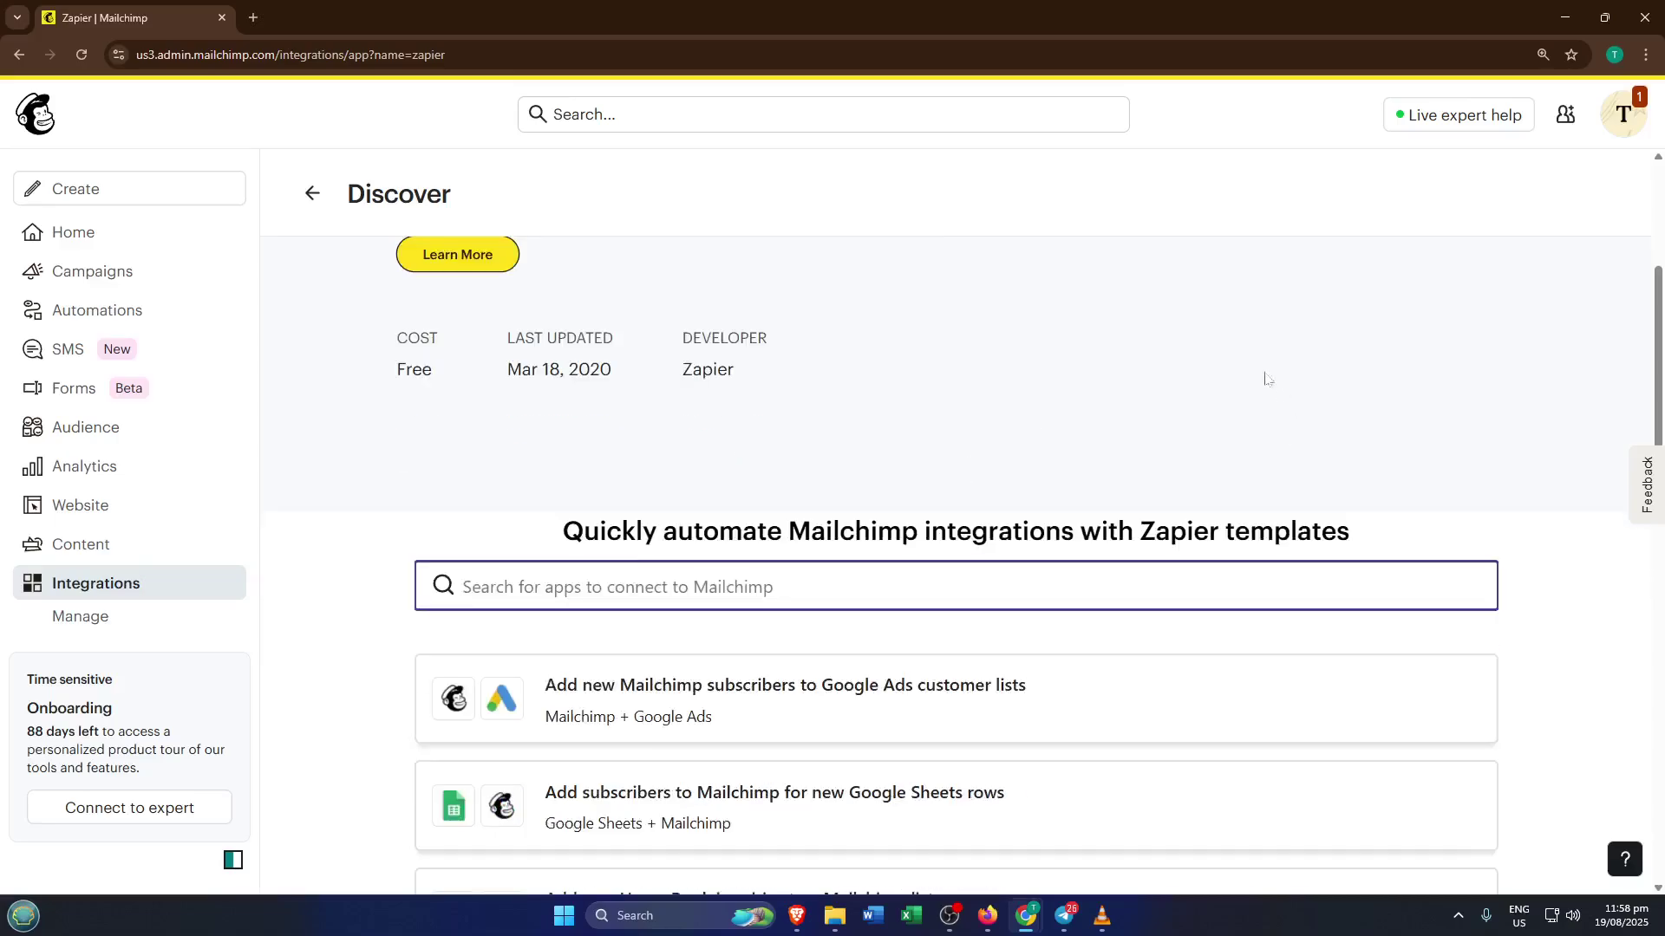
scroll(1265, 379, "up", 3)
scroll(1226, 382, "down", 3)
scroll(1224, 396, "down", 2)
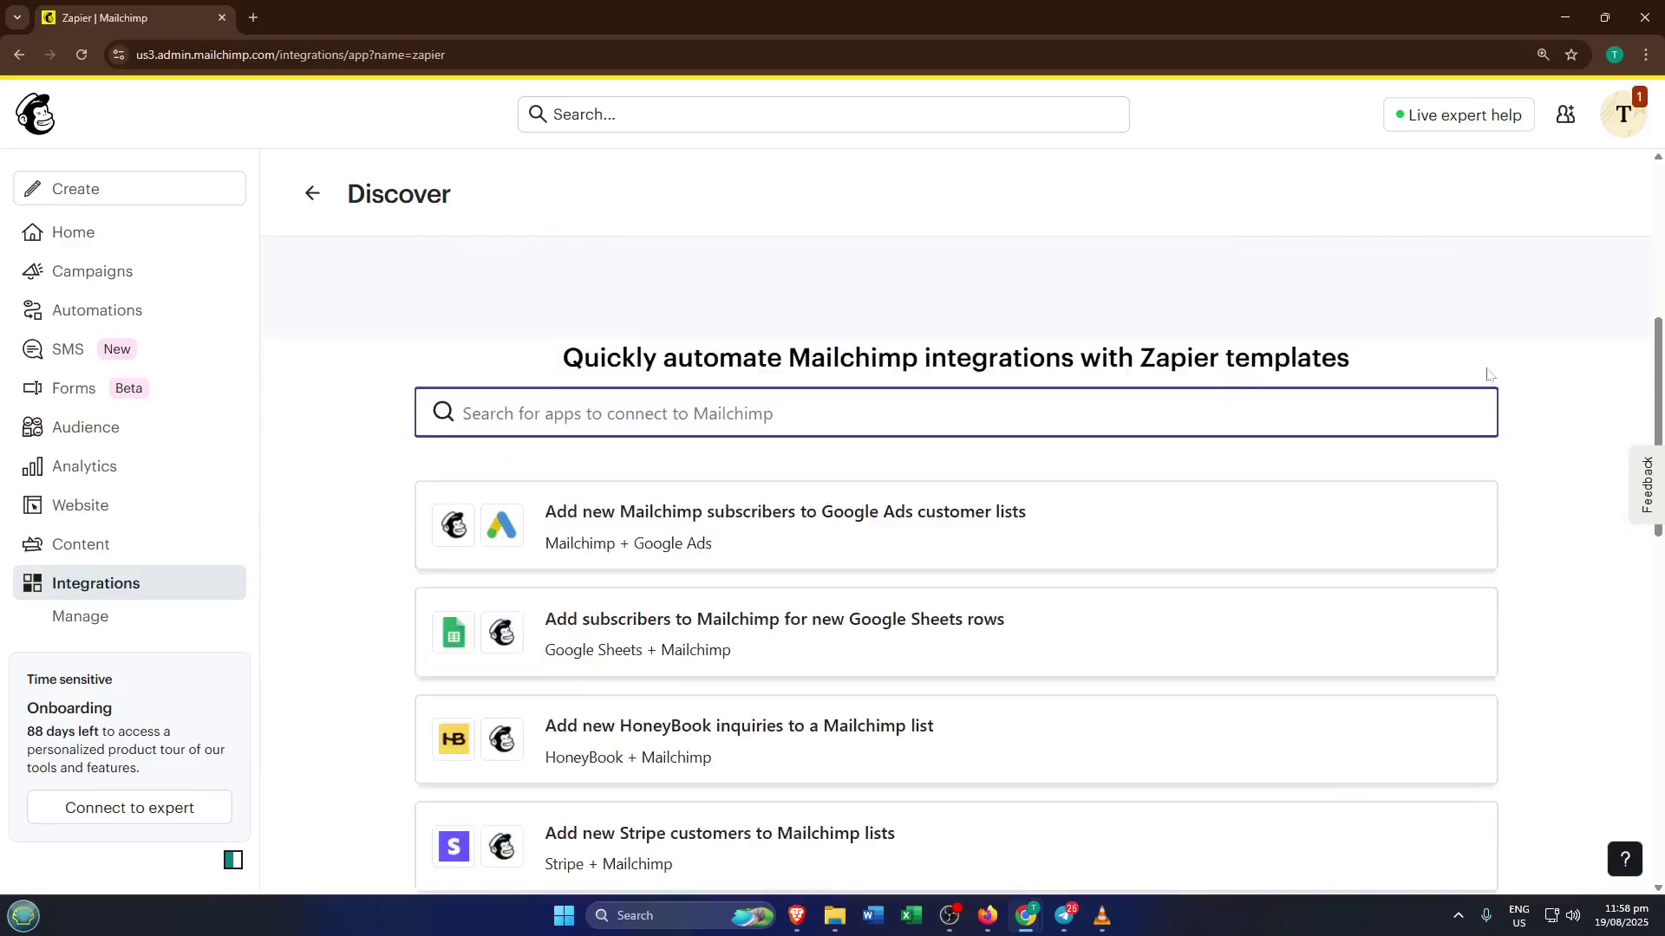
type("g")
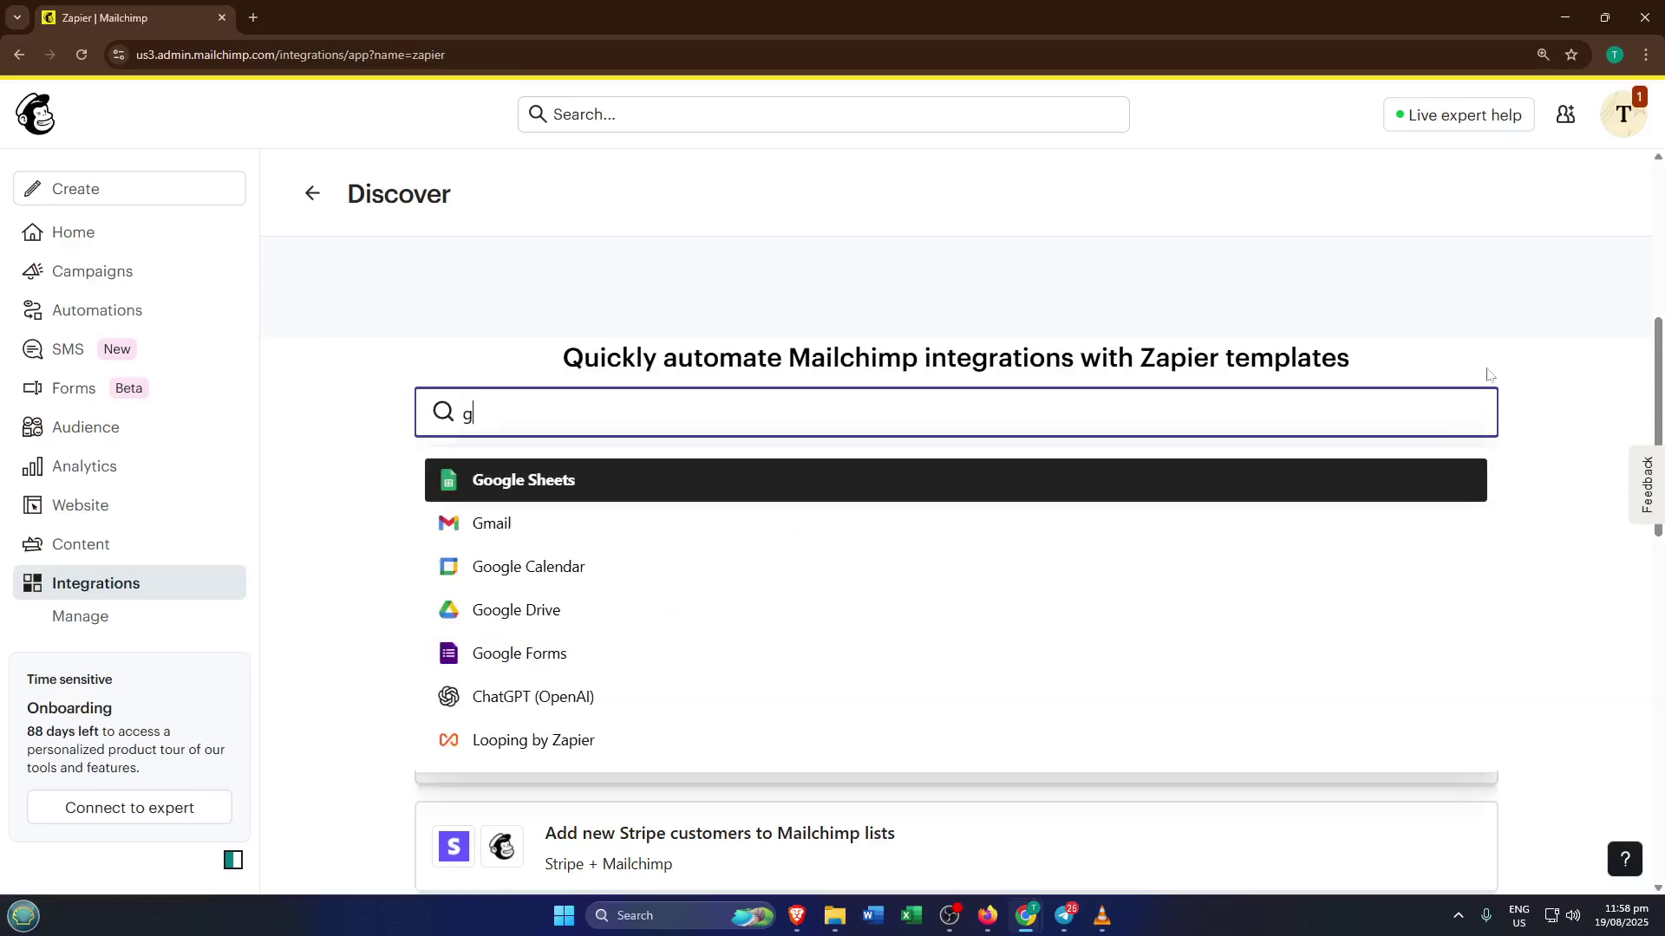
type("m")
key("Down")
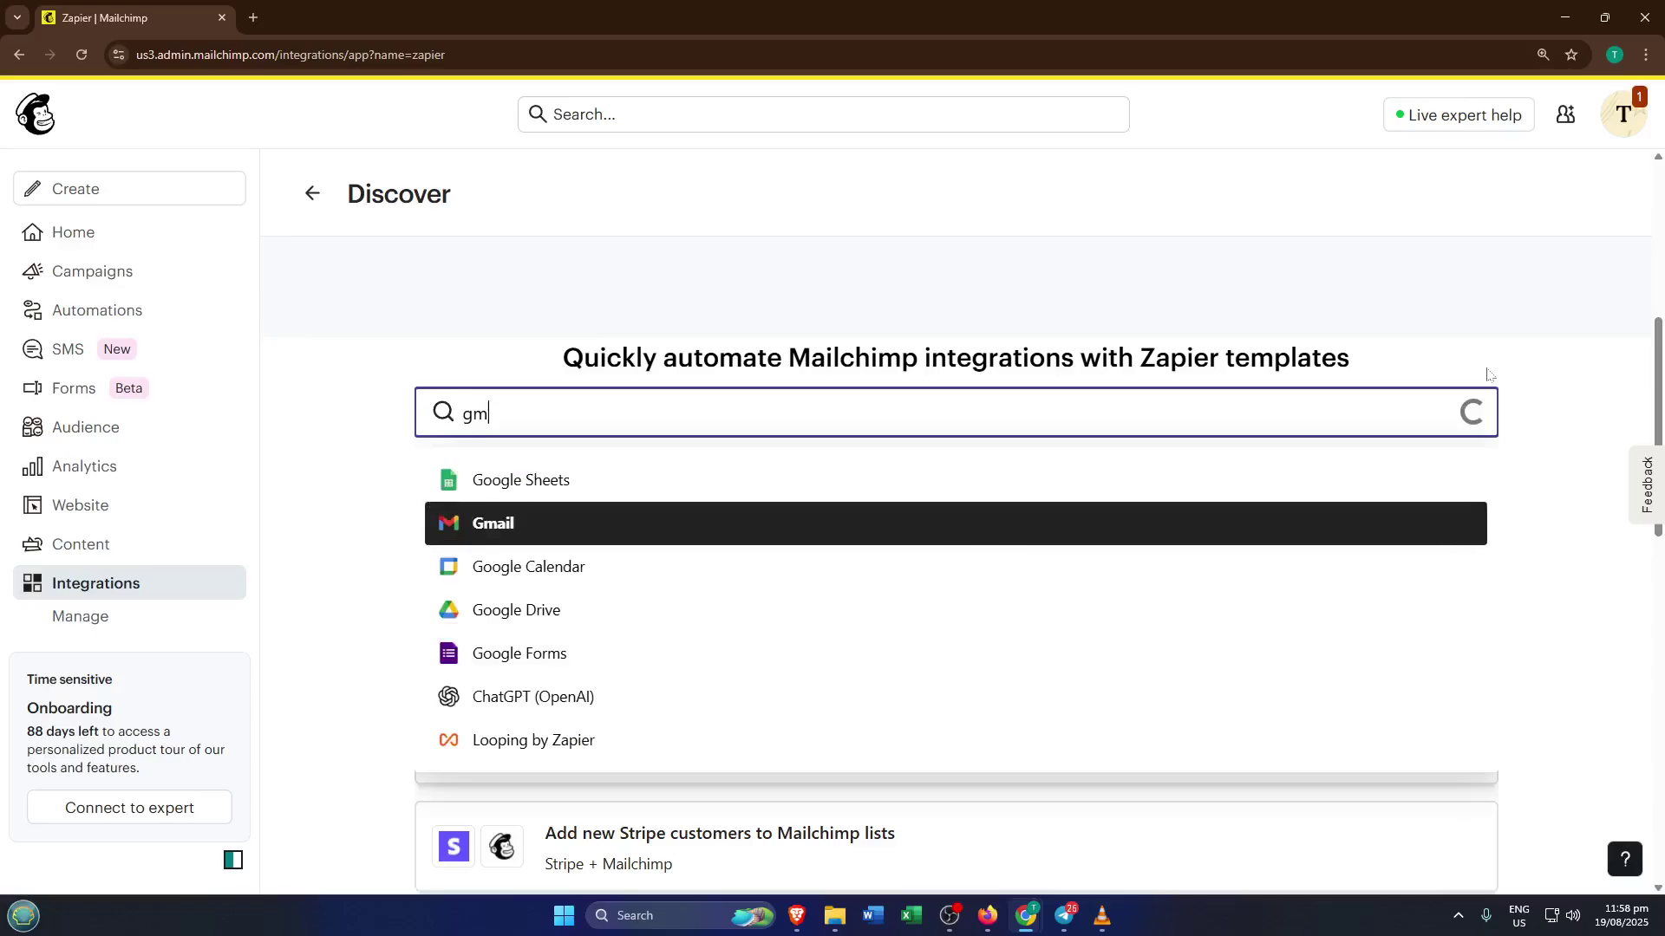
key("Return")
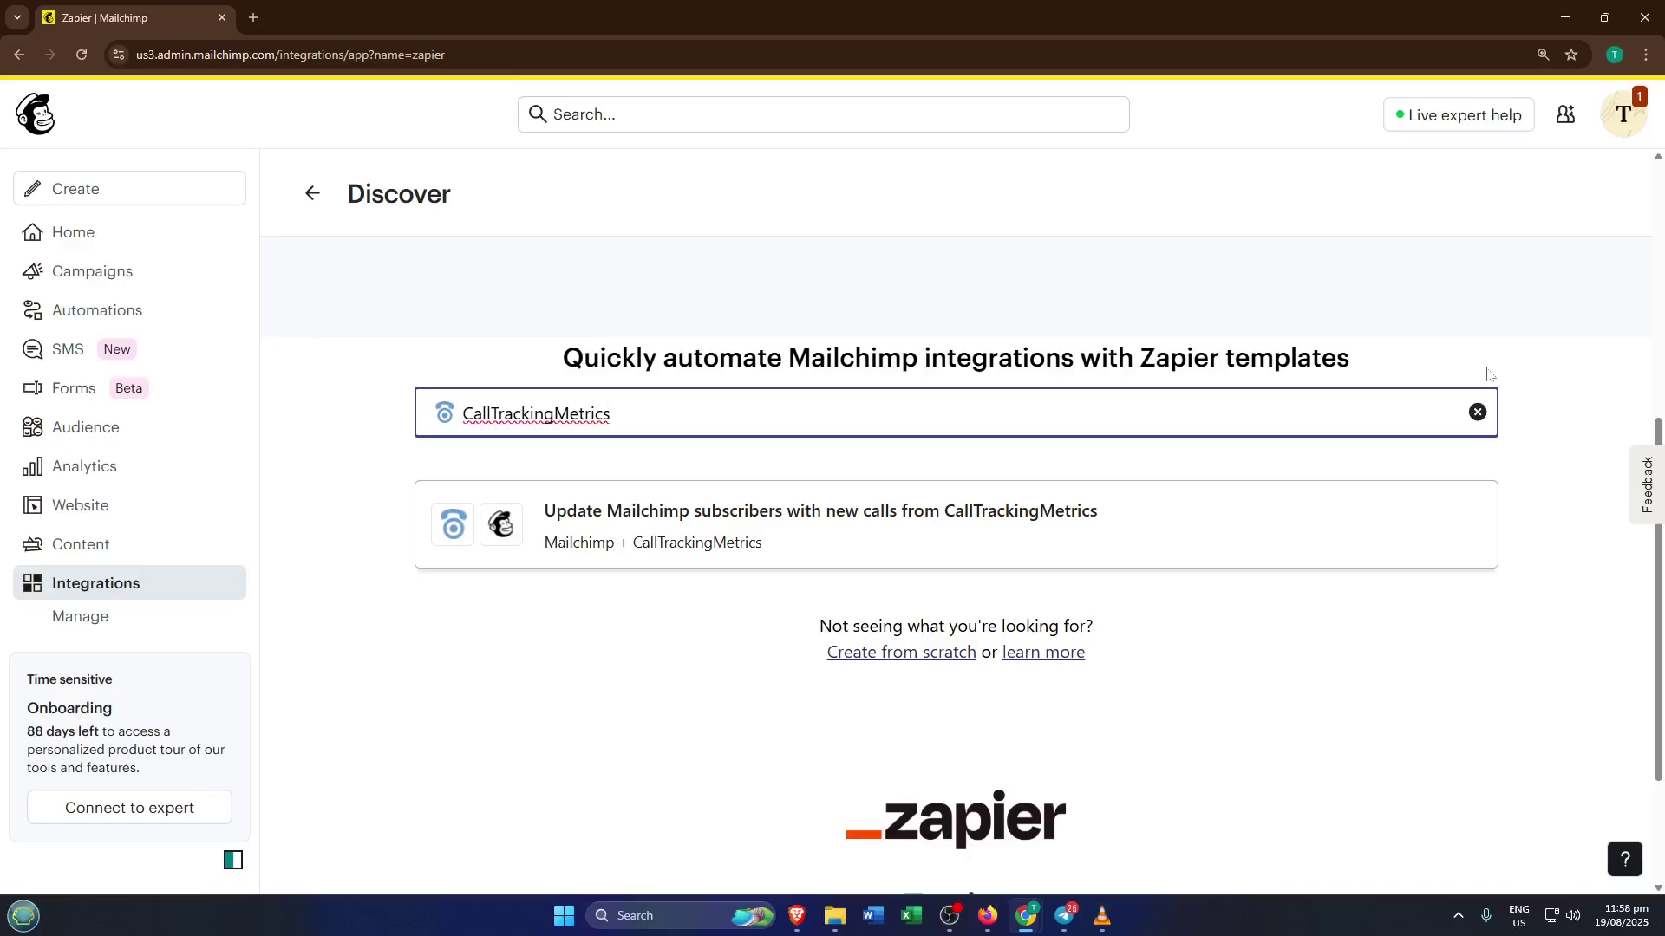
Search the Zapier templates for "gma" and pick Gmail as the app to connect.
key("ctrl+a")
type("gma")
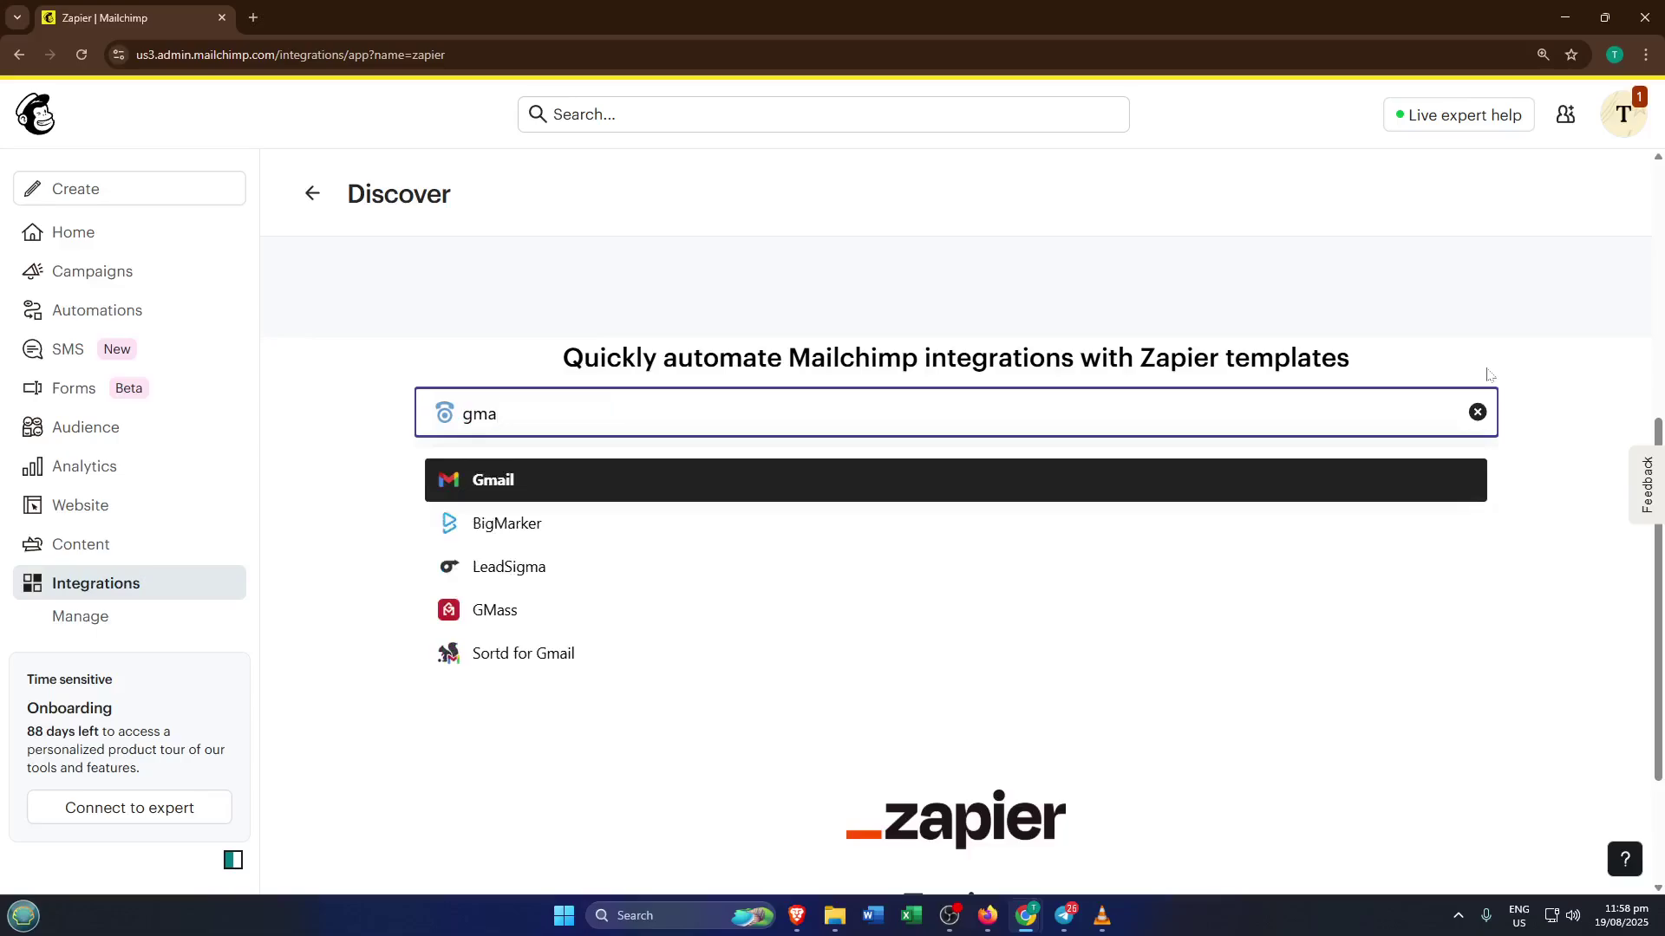
key("Return")
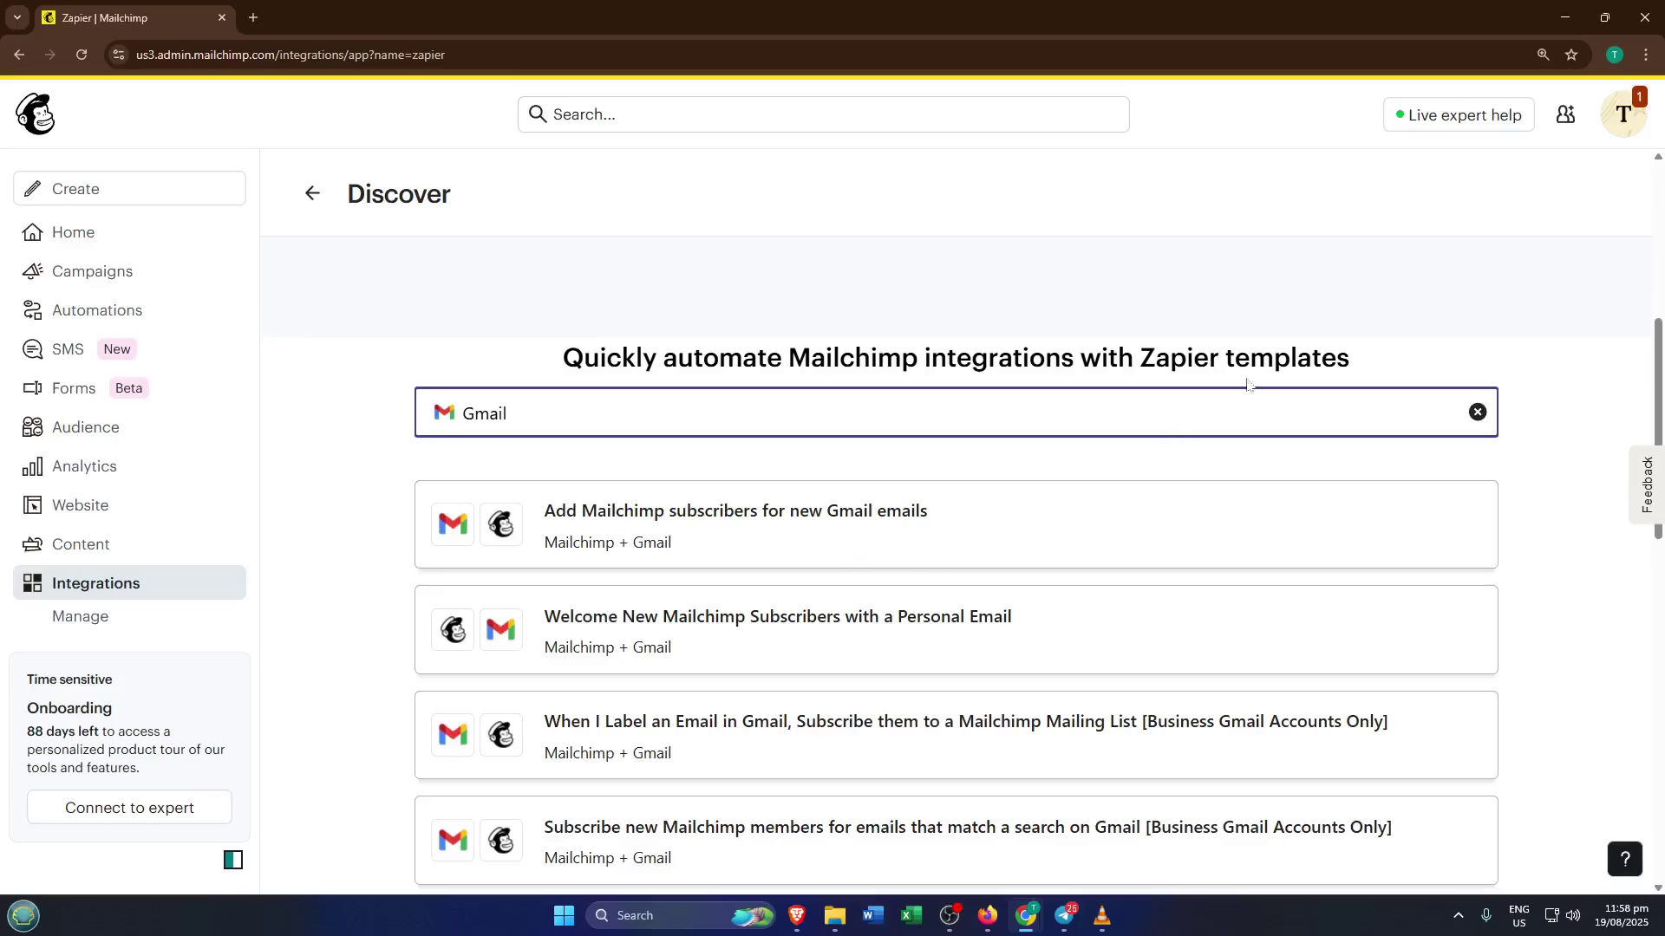
Look through the Gmail templates and open "Welcome New Mailchimp Subscribers with a Personal Email".
scroll(1248, 385, "down", 1)
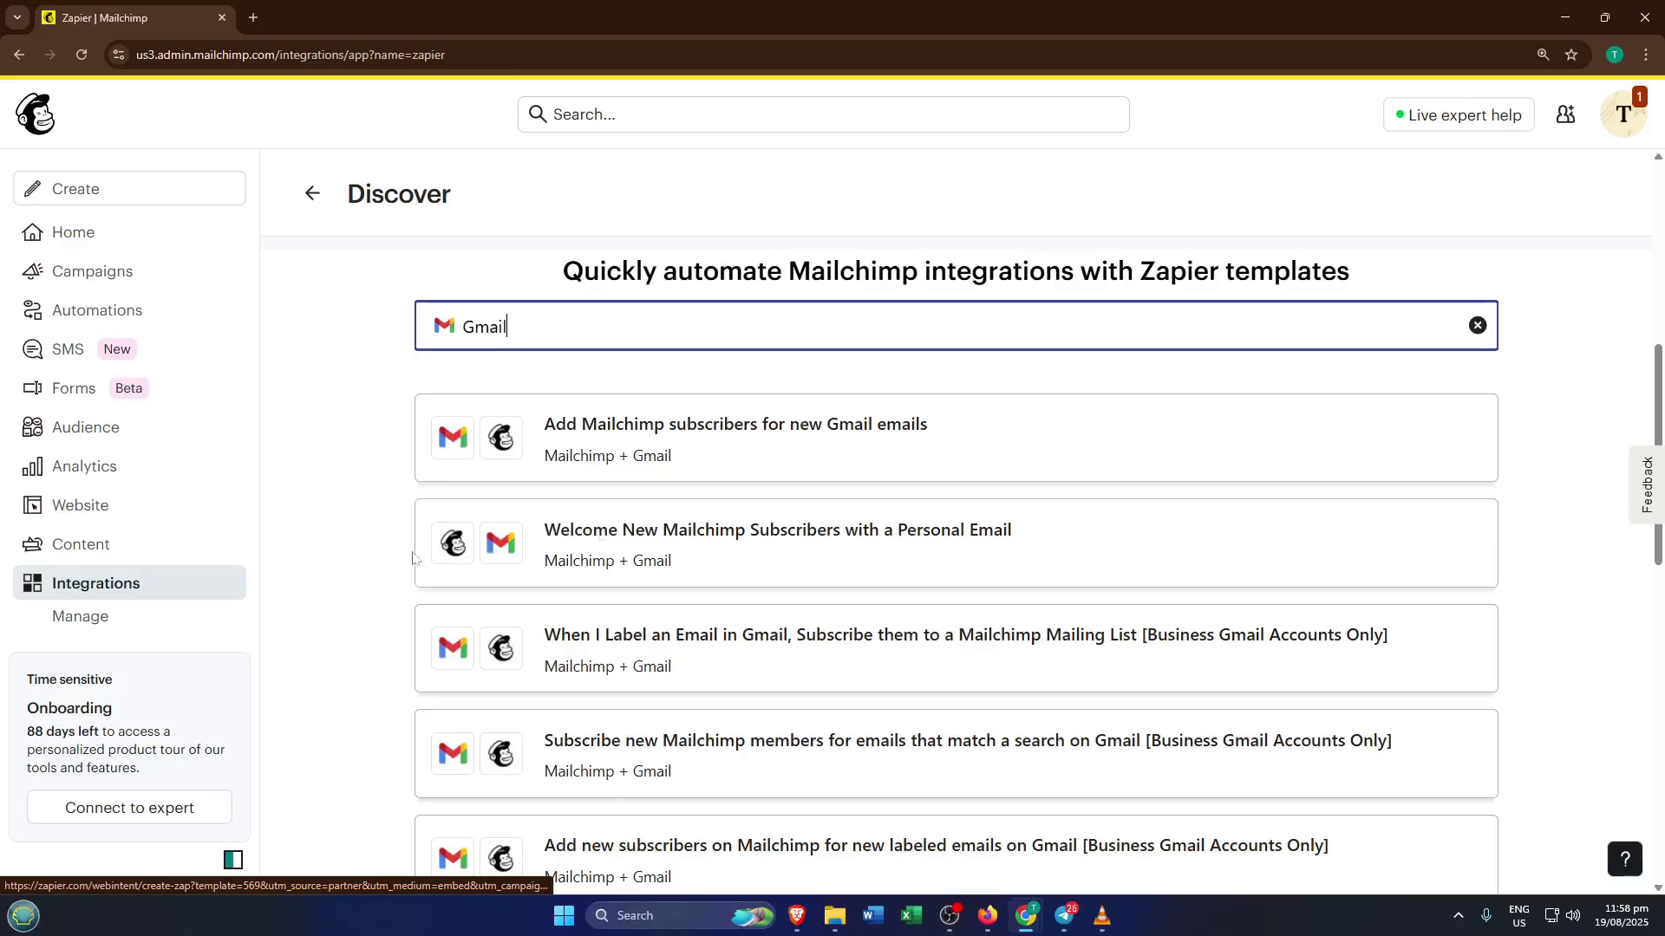
scroll(329, 563, "down", 3)
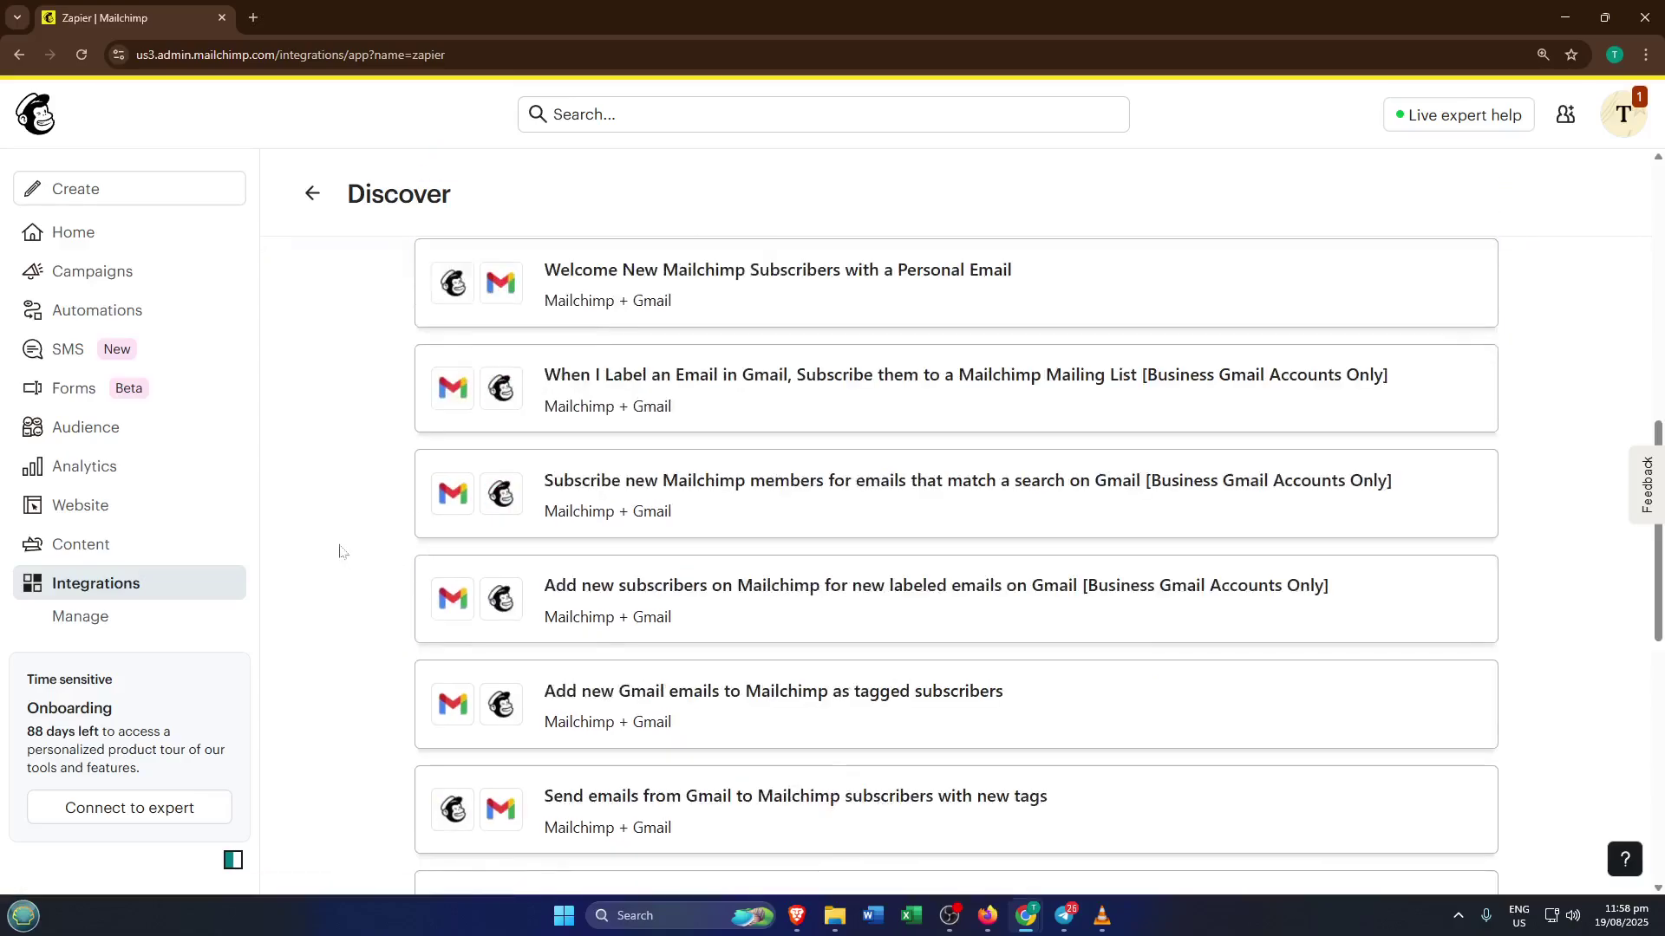
scroll(341, 553, "down", 2)
scroll(342, 547, "up", 1)
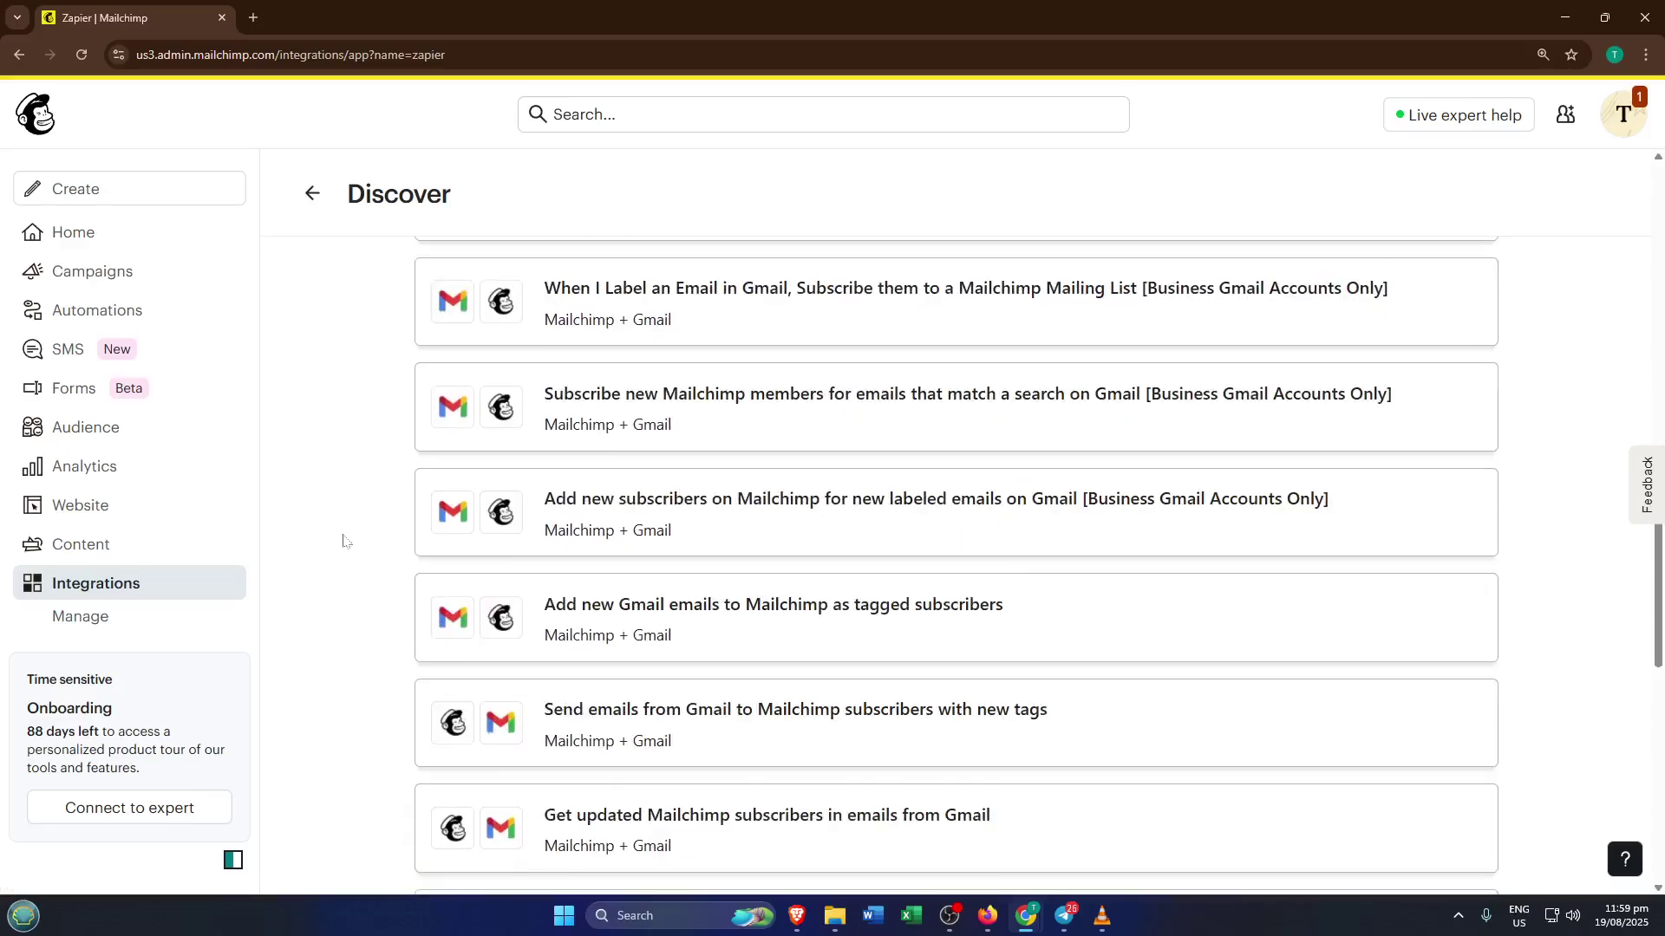
scroll(373, 526, "up", 2)
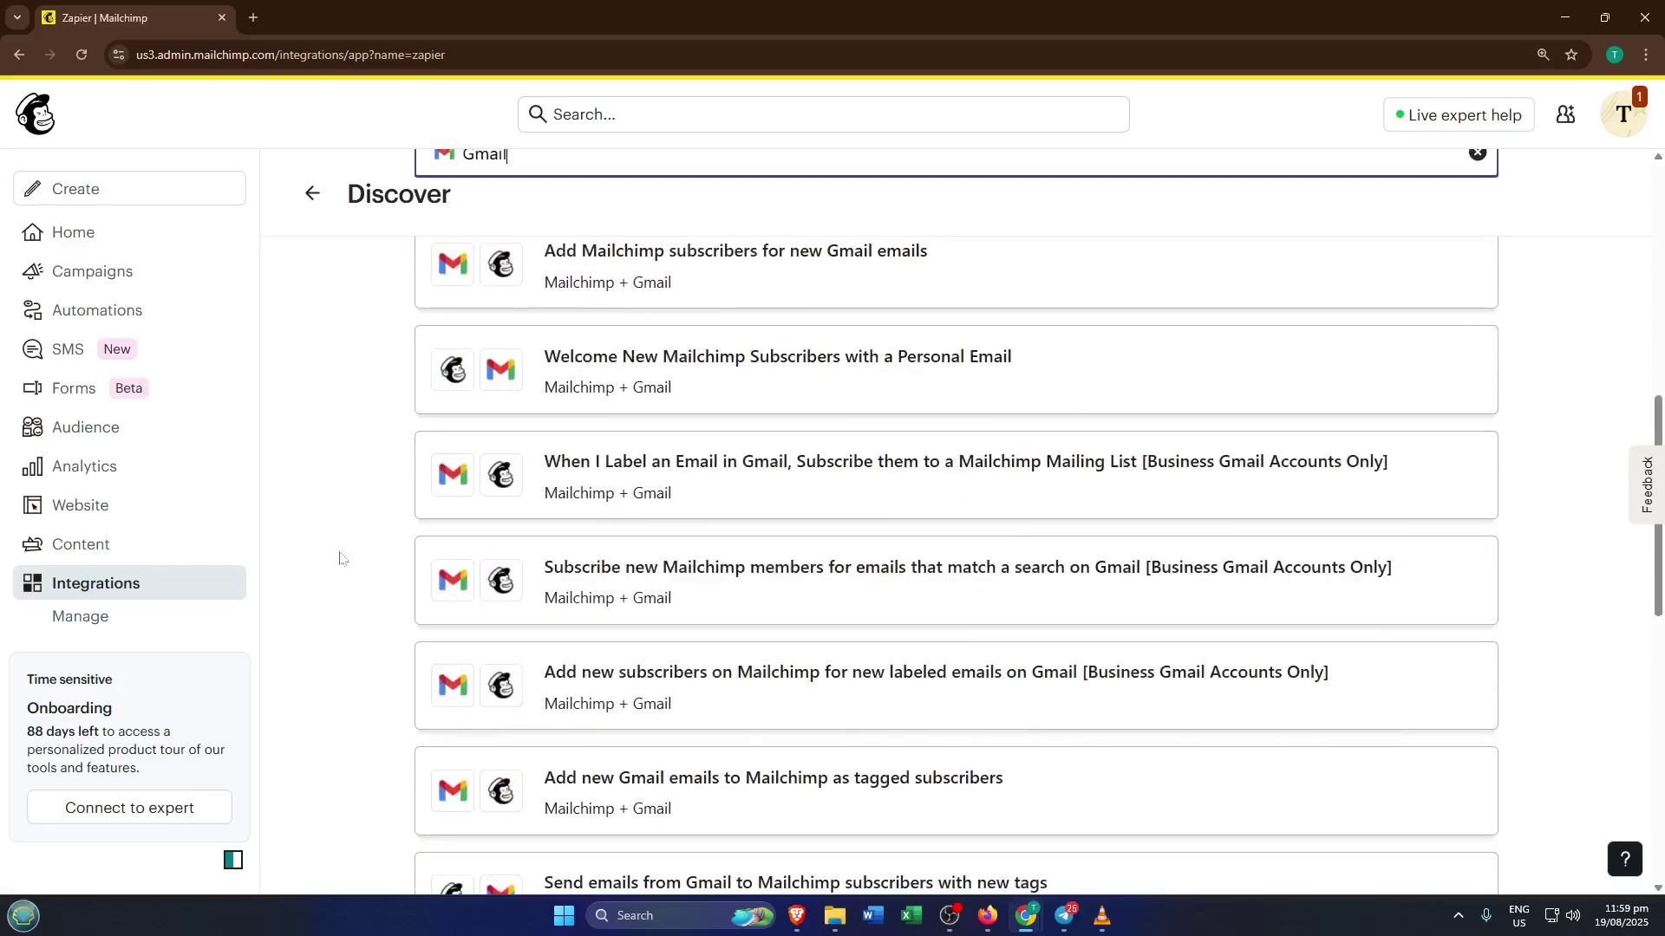
scroll(325, 550, "up", 1)
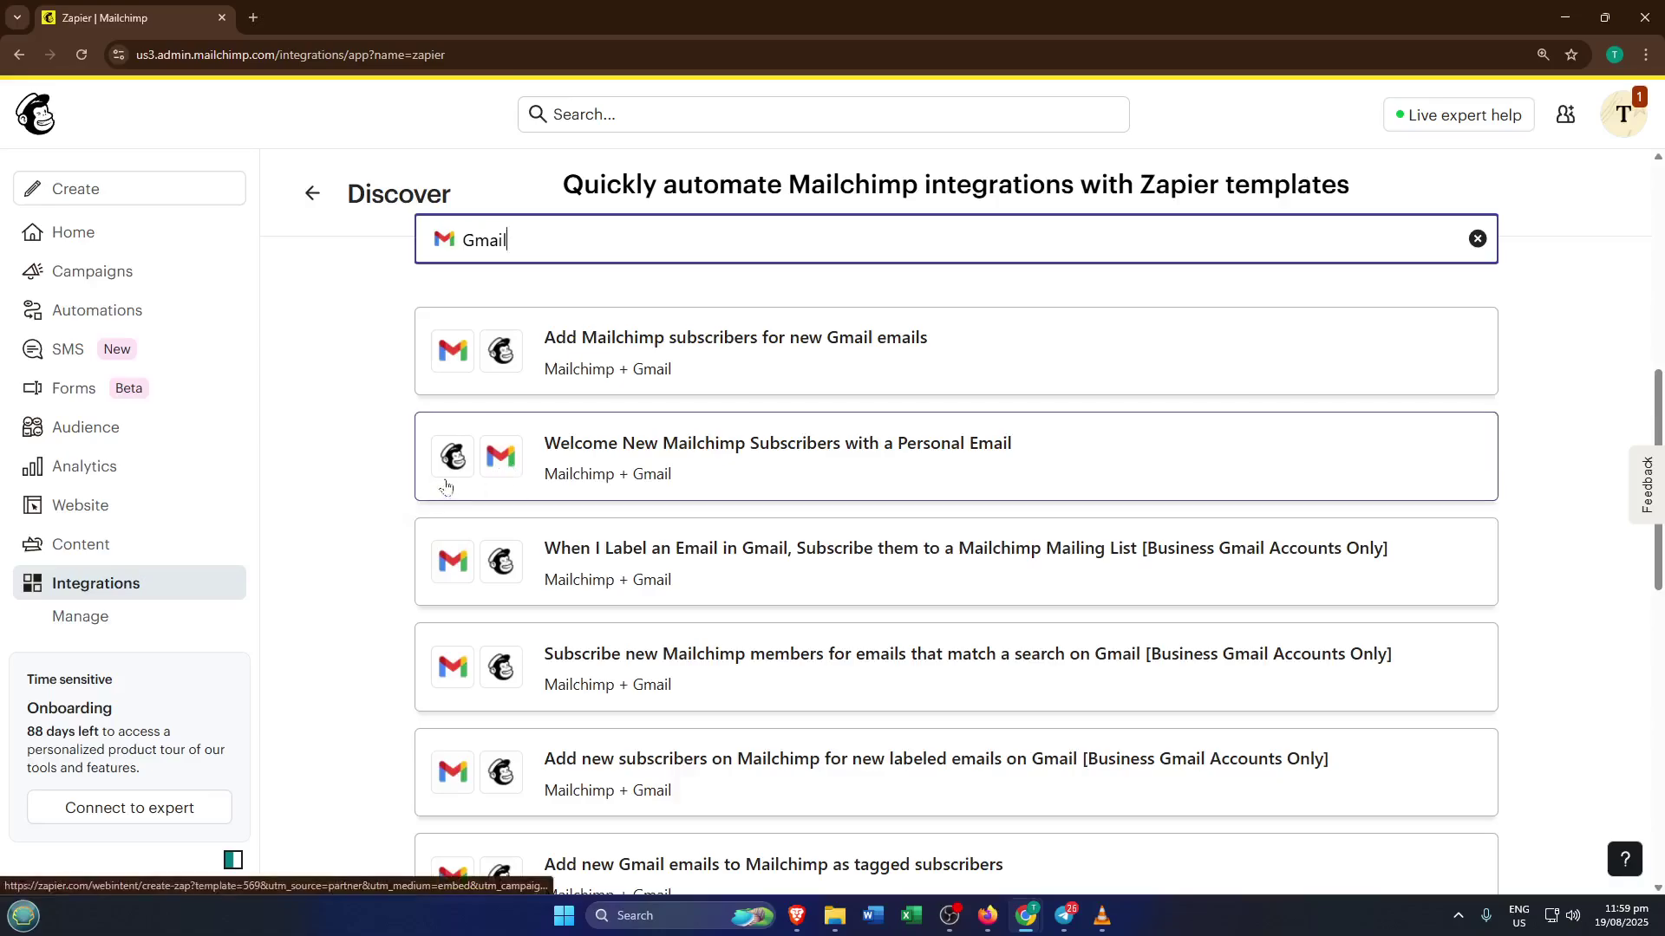
left_click(497, 468)
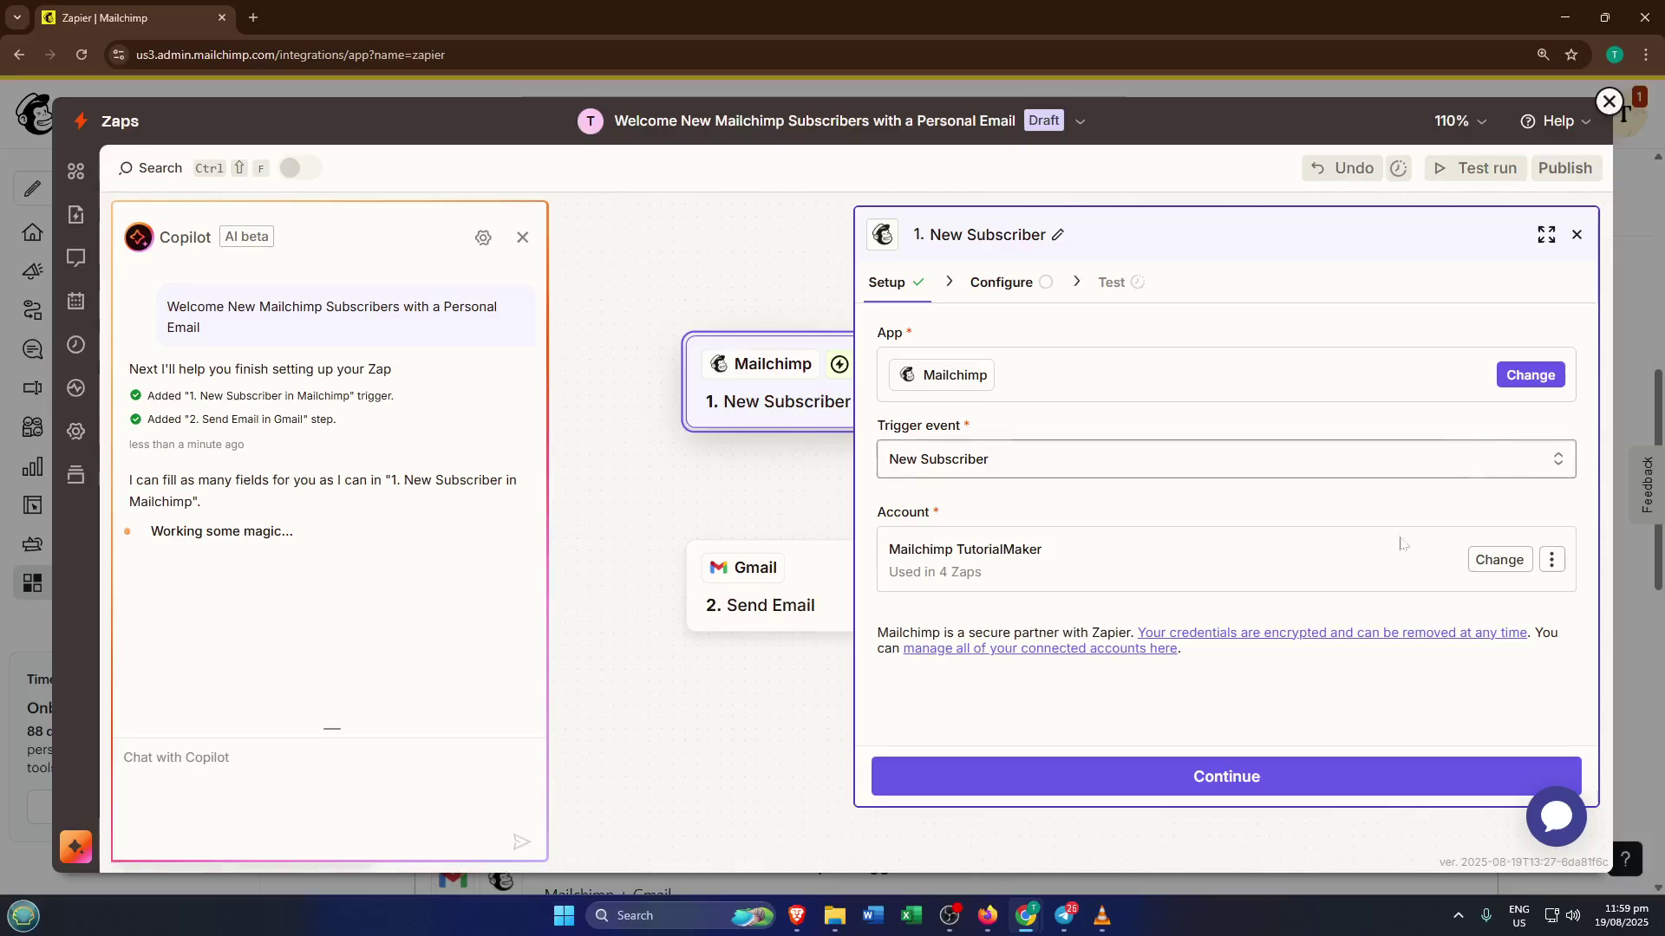
Set the New Subscriber trigger's audience to TutorialMaker and test the trigger.
left_click(1282, 787)
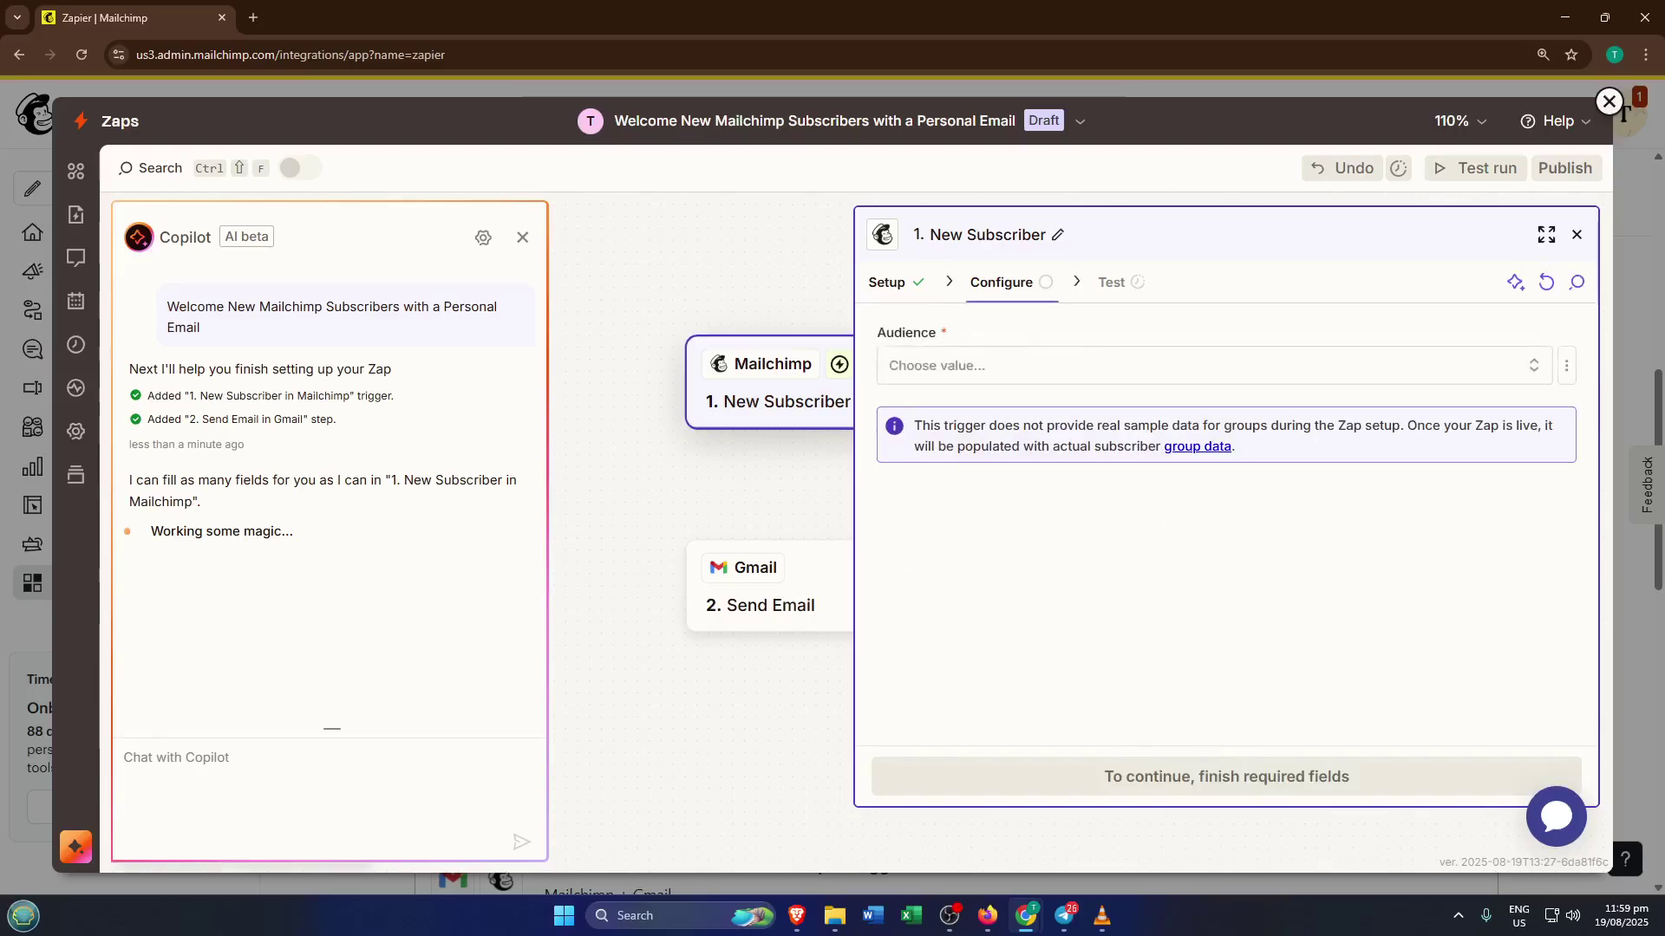
left_click(1366, 365)
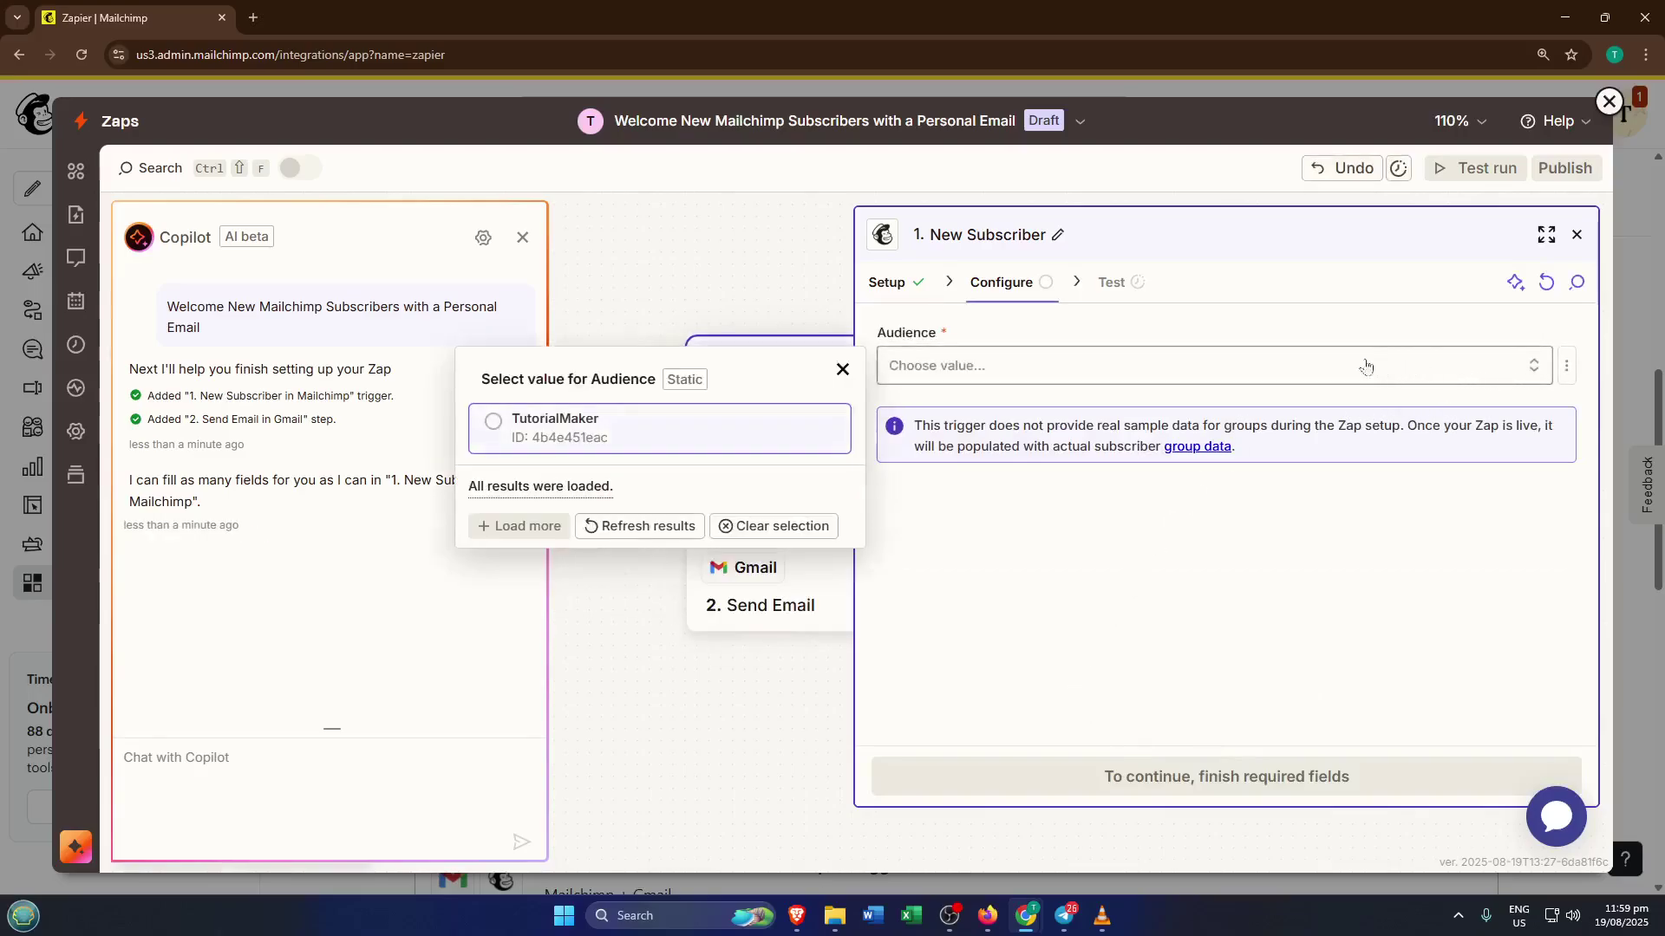
left_click(663, 447)
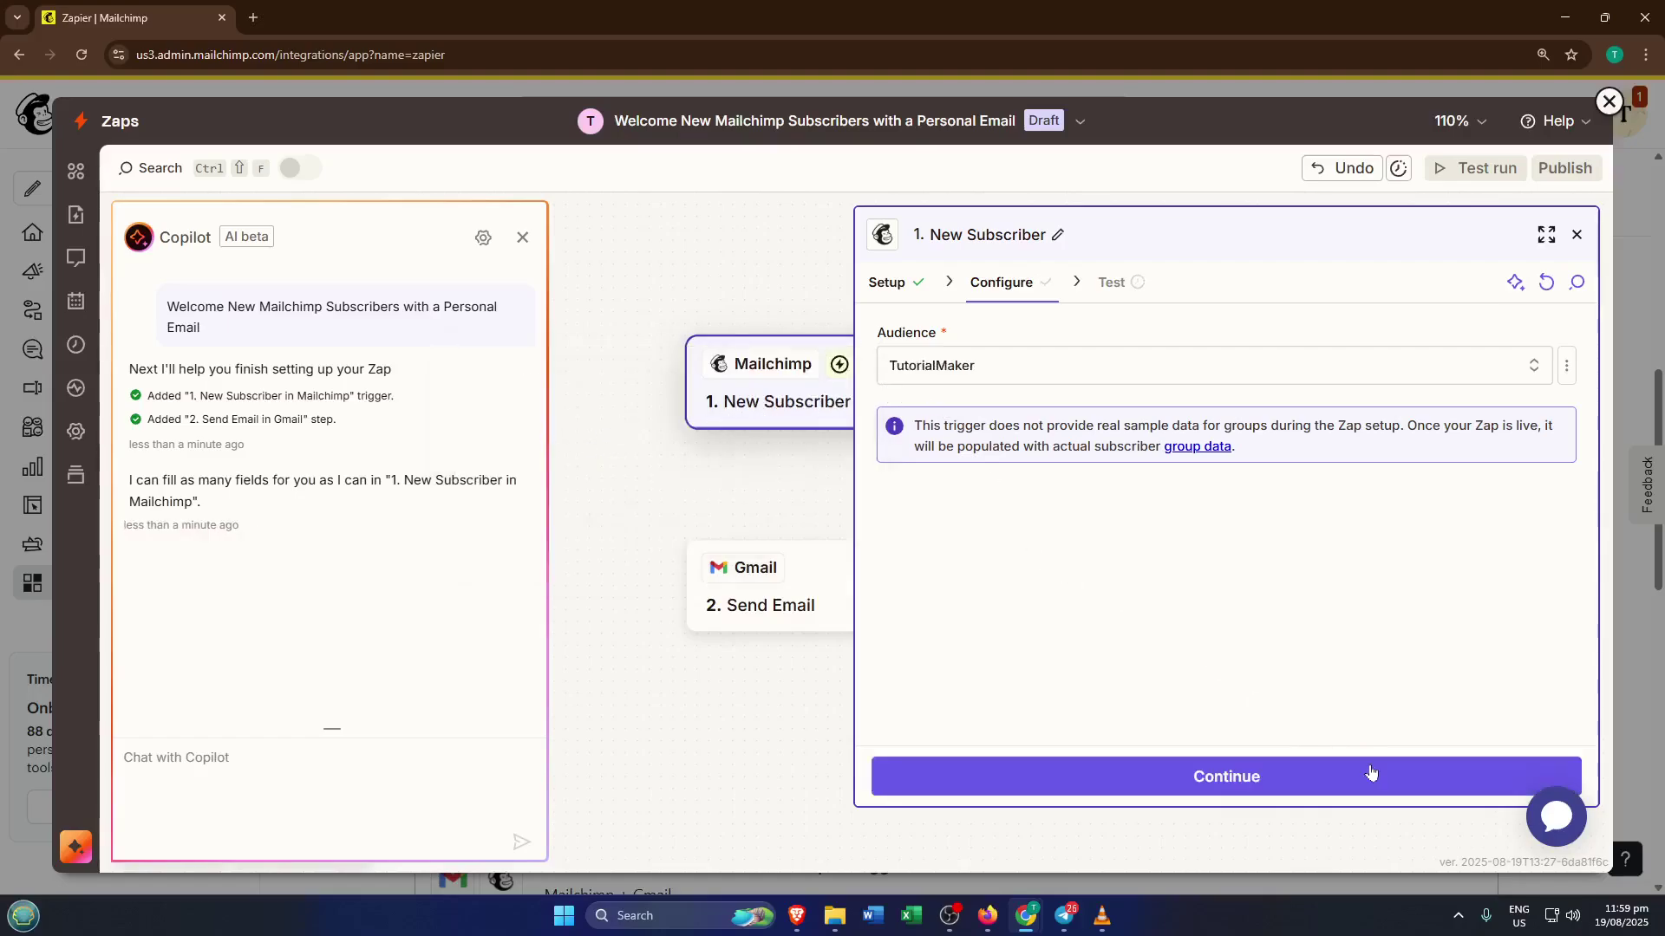
left_click(1215, 776)
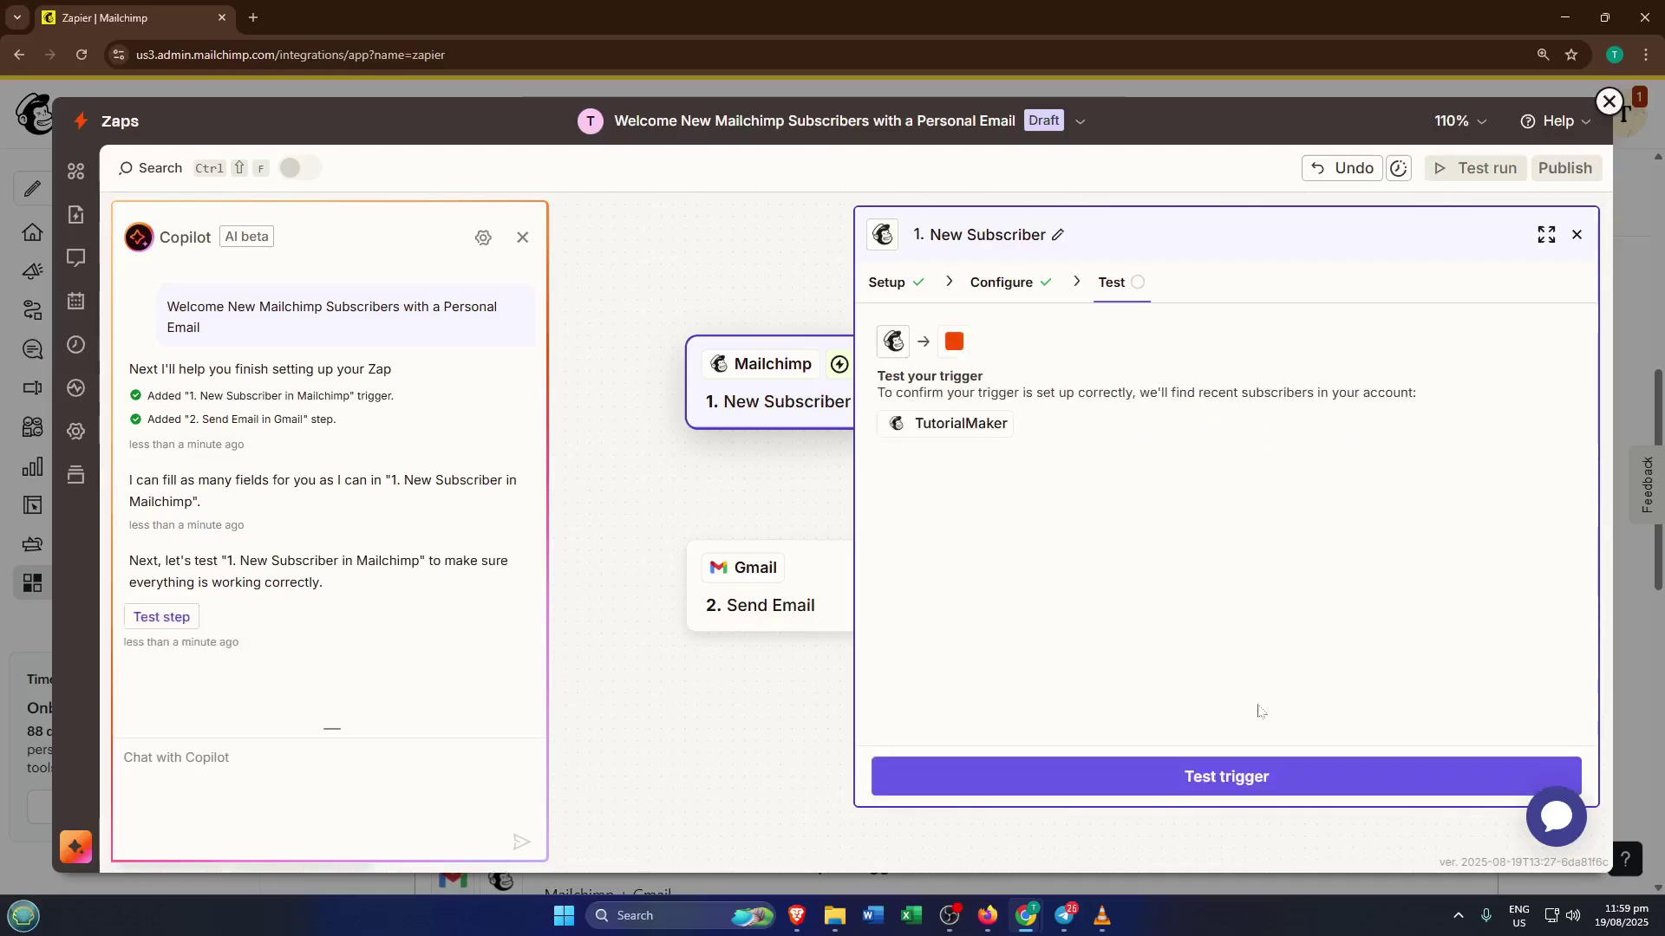
left_click(1241, 768)
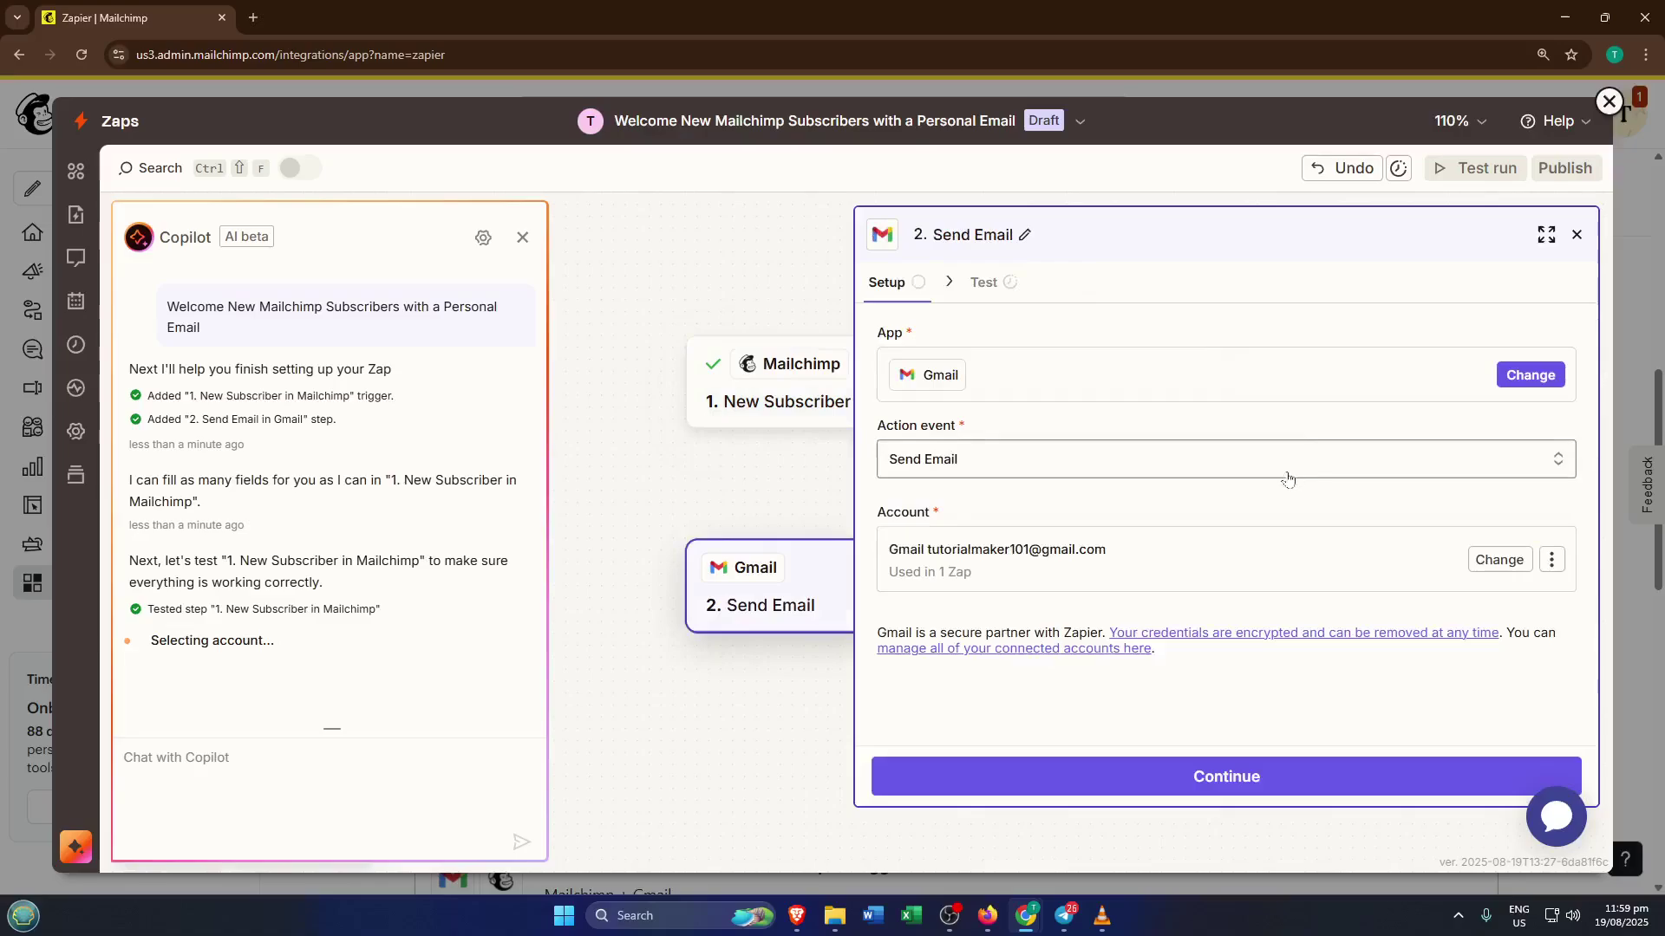
Keep Send Email as the Gmail step's action event and proceed to its email configuration fields.
left_click(1369, 473)
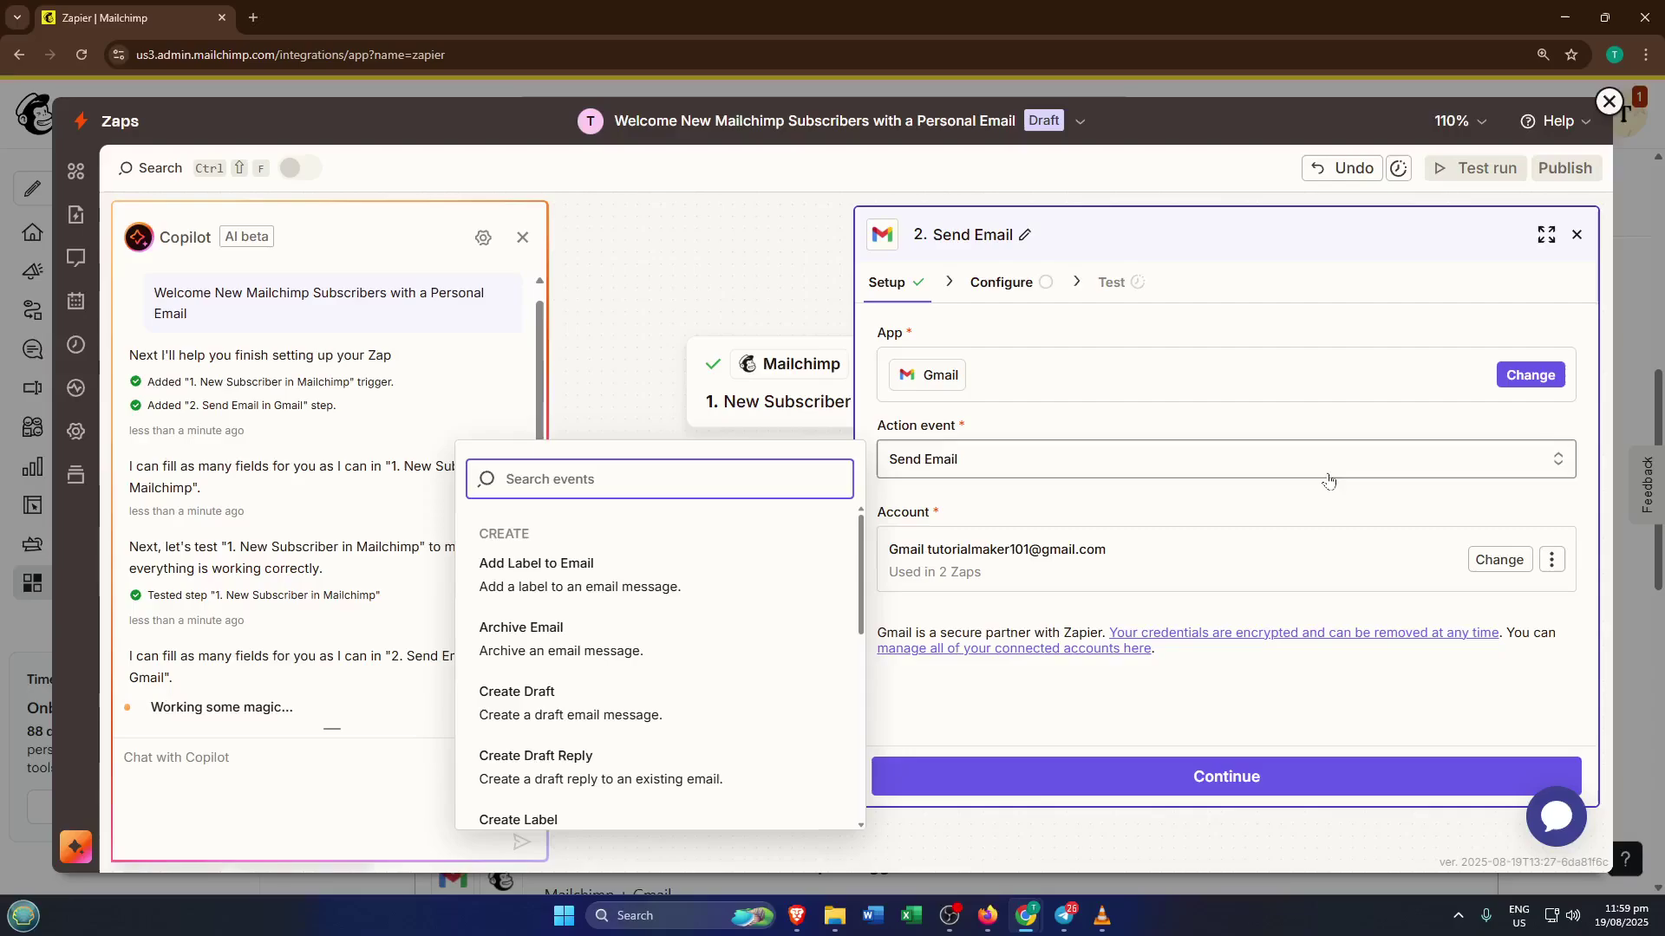
left_click(1329, 479)
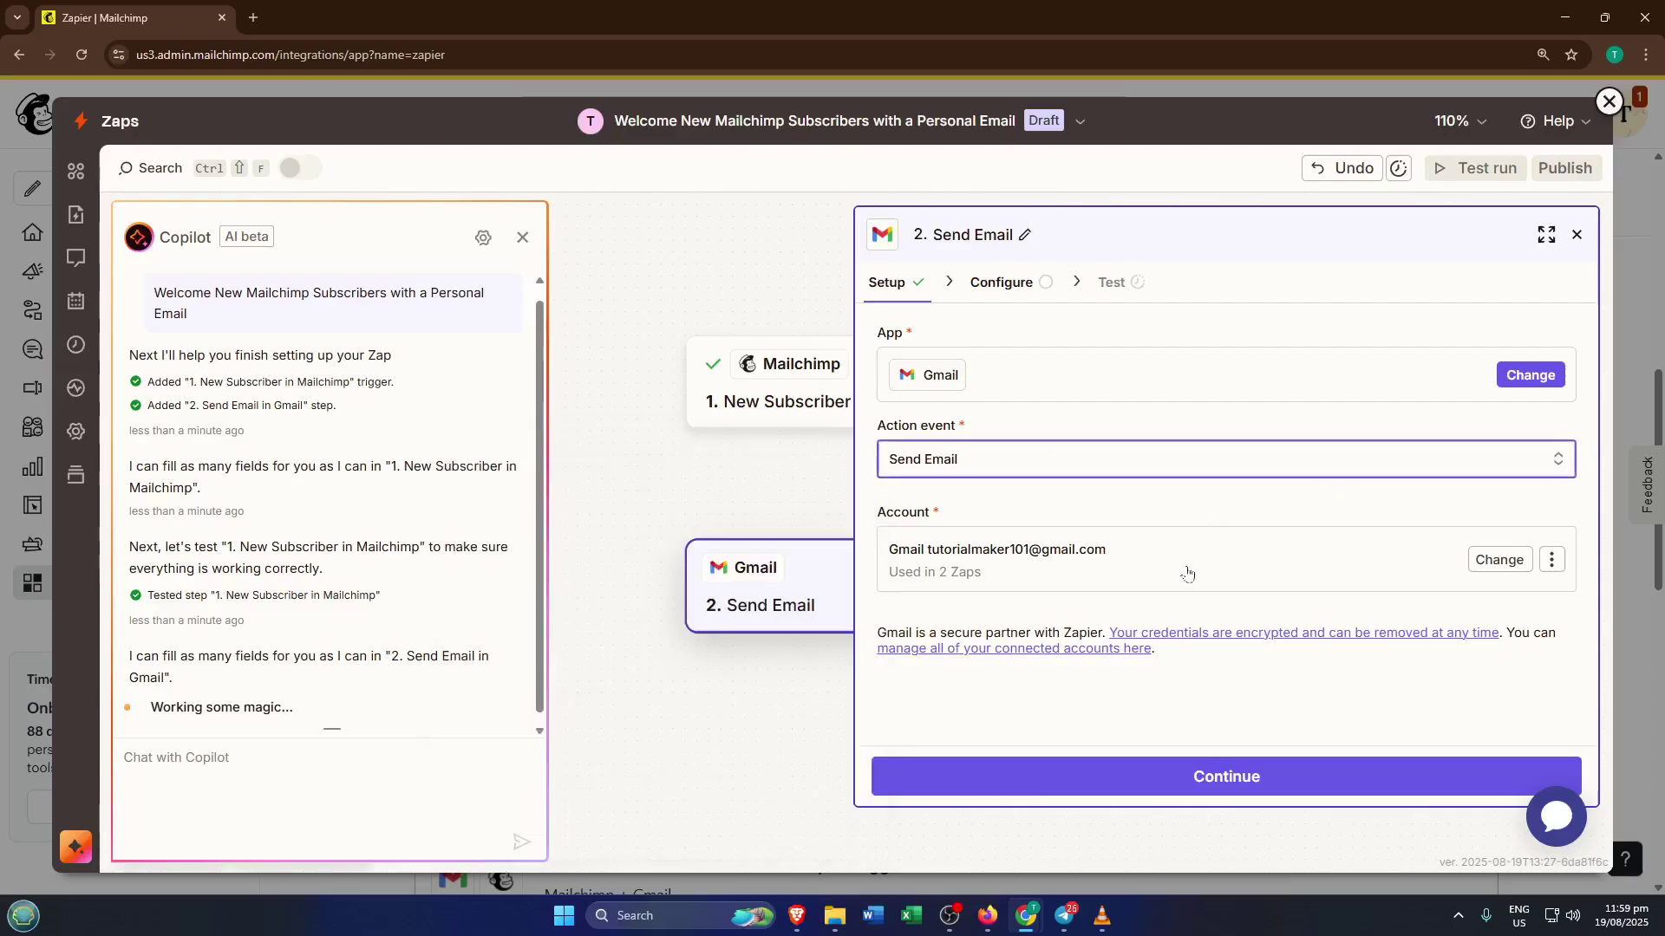
left_click(1224, 777)
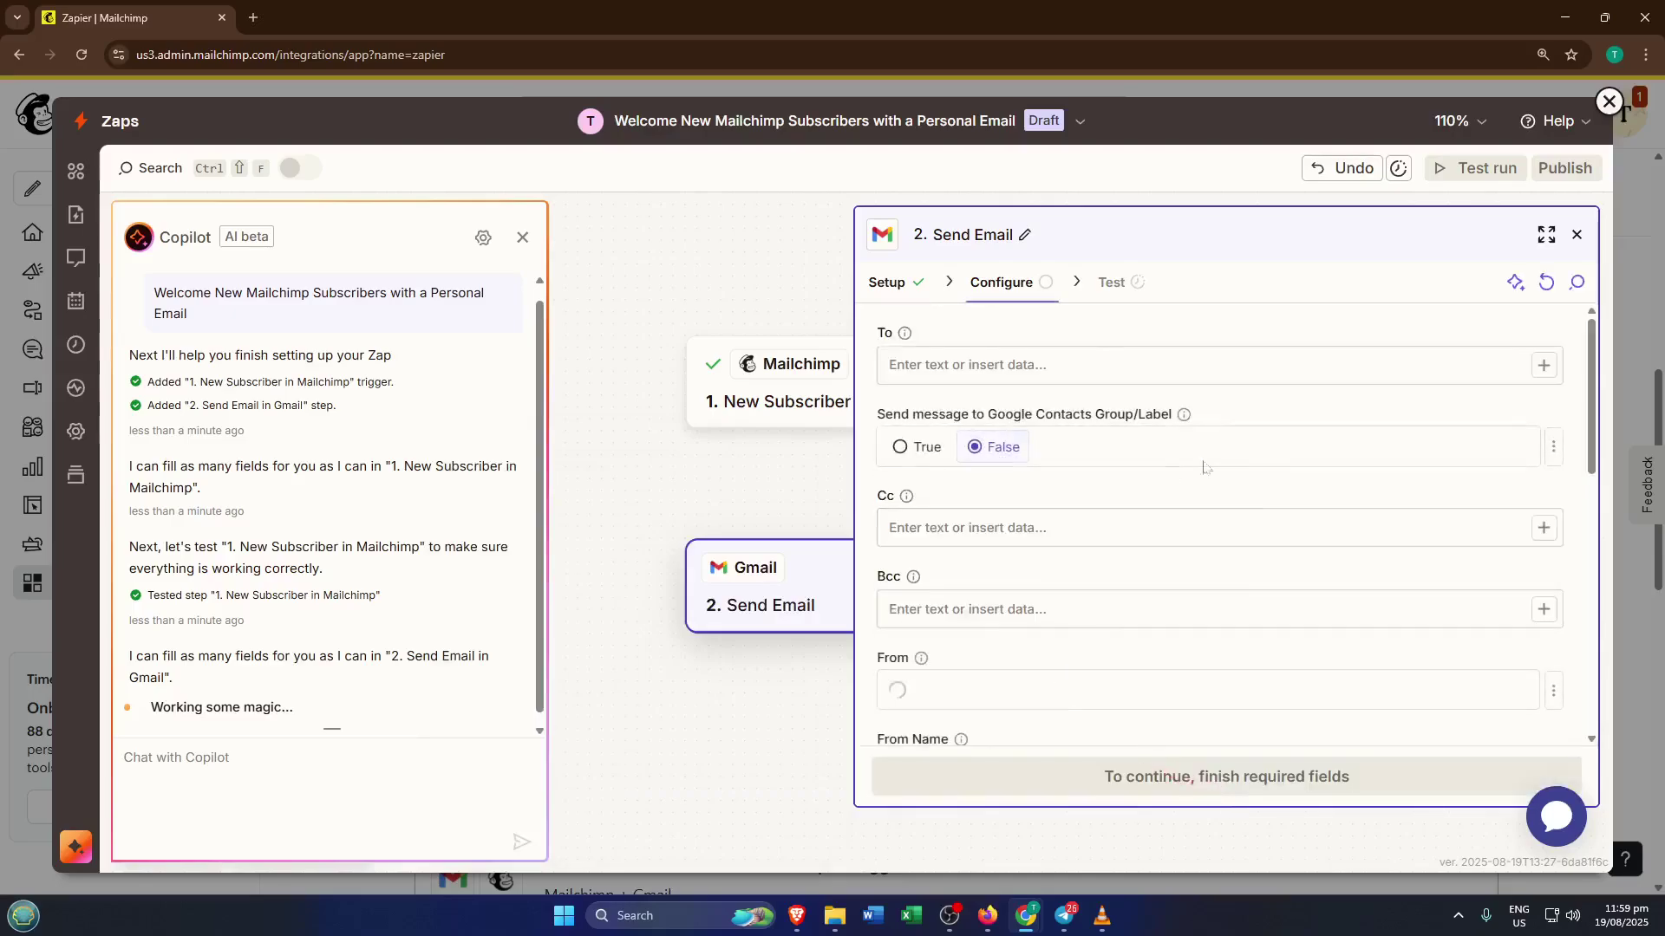
scroll(1315, 509, "down", 3)
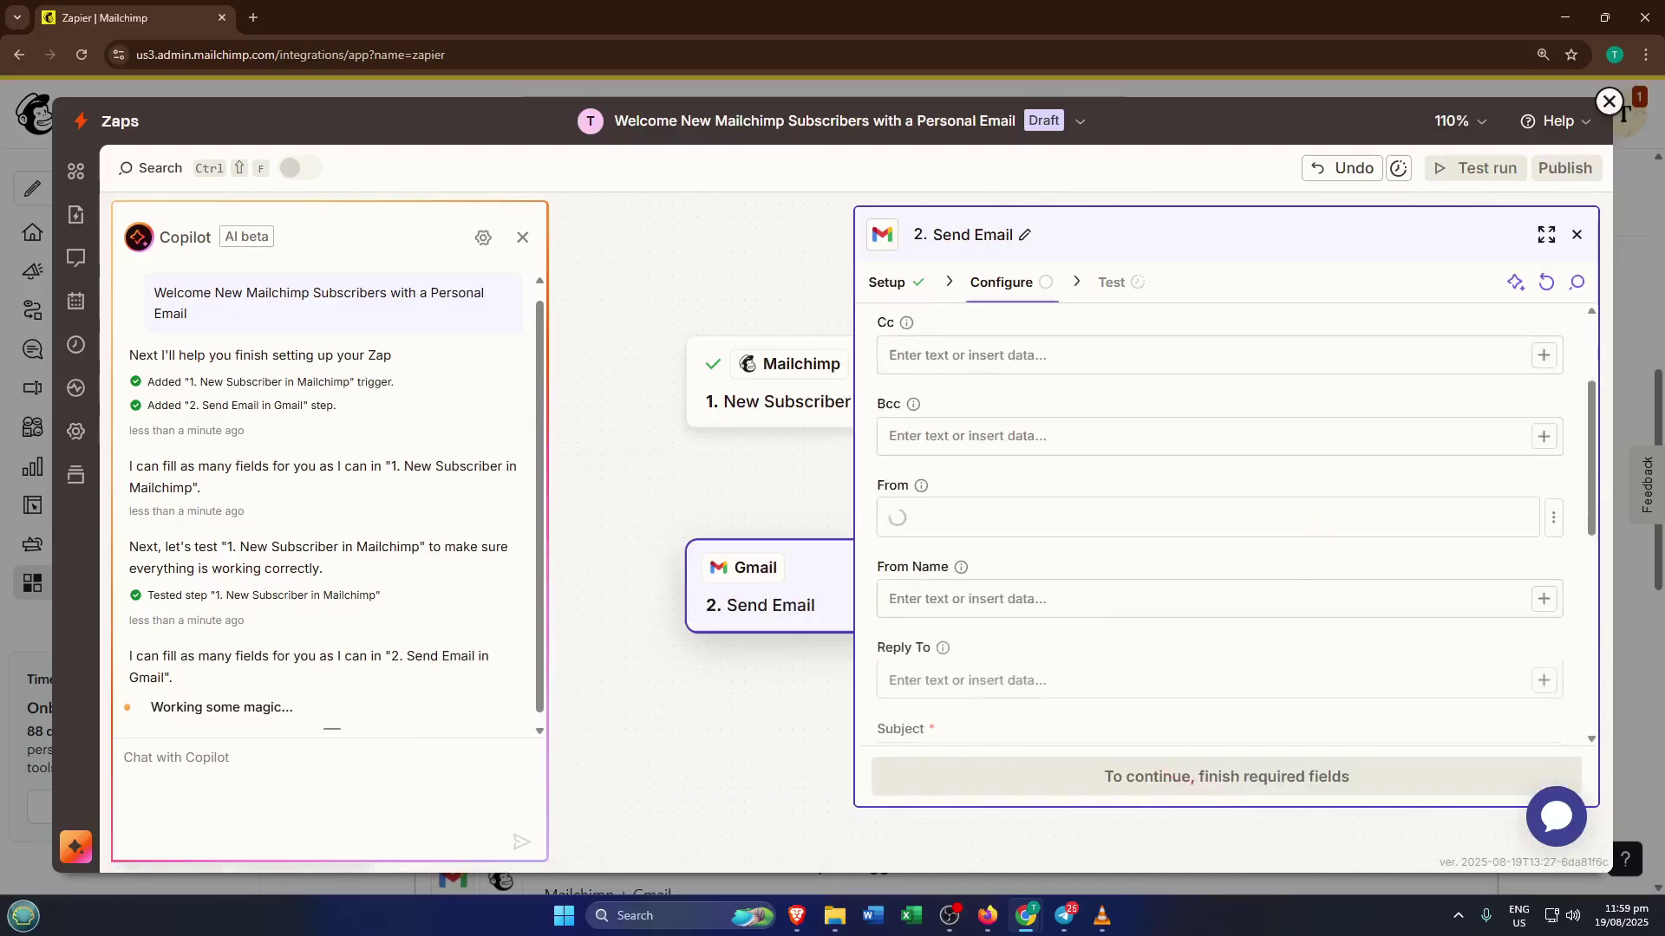
scroll(1304, 638, "down", 1)
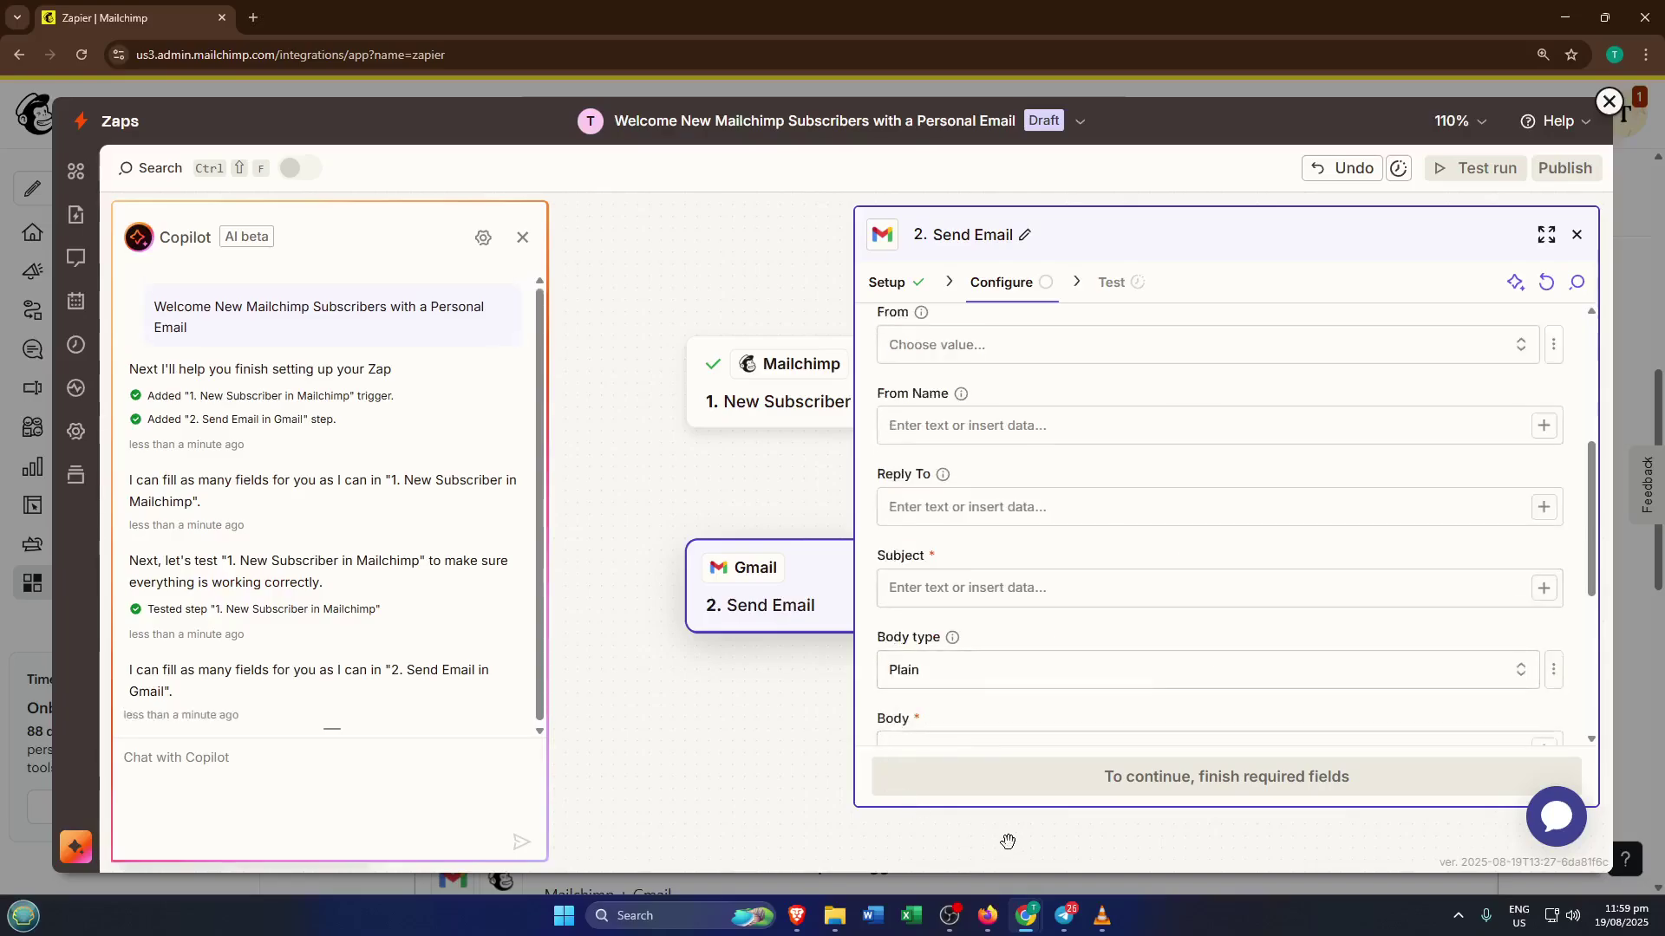
Switch to the "Add Mailchimp subscribers for new Gmail emails" Zap window and examine the Add/Update Subscriber test's output data.
mouse_move(1034, 910)
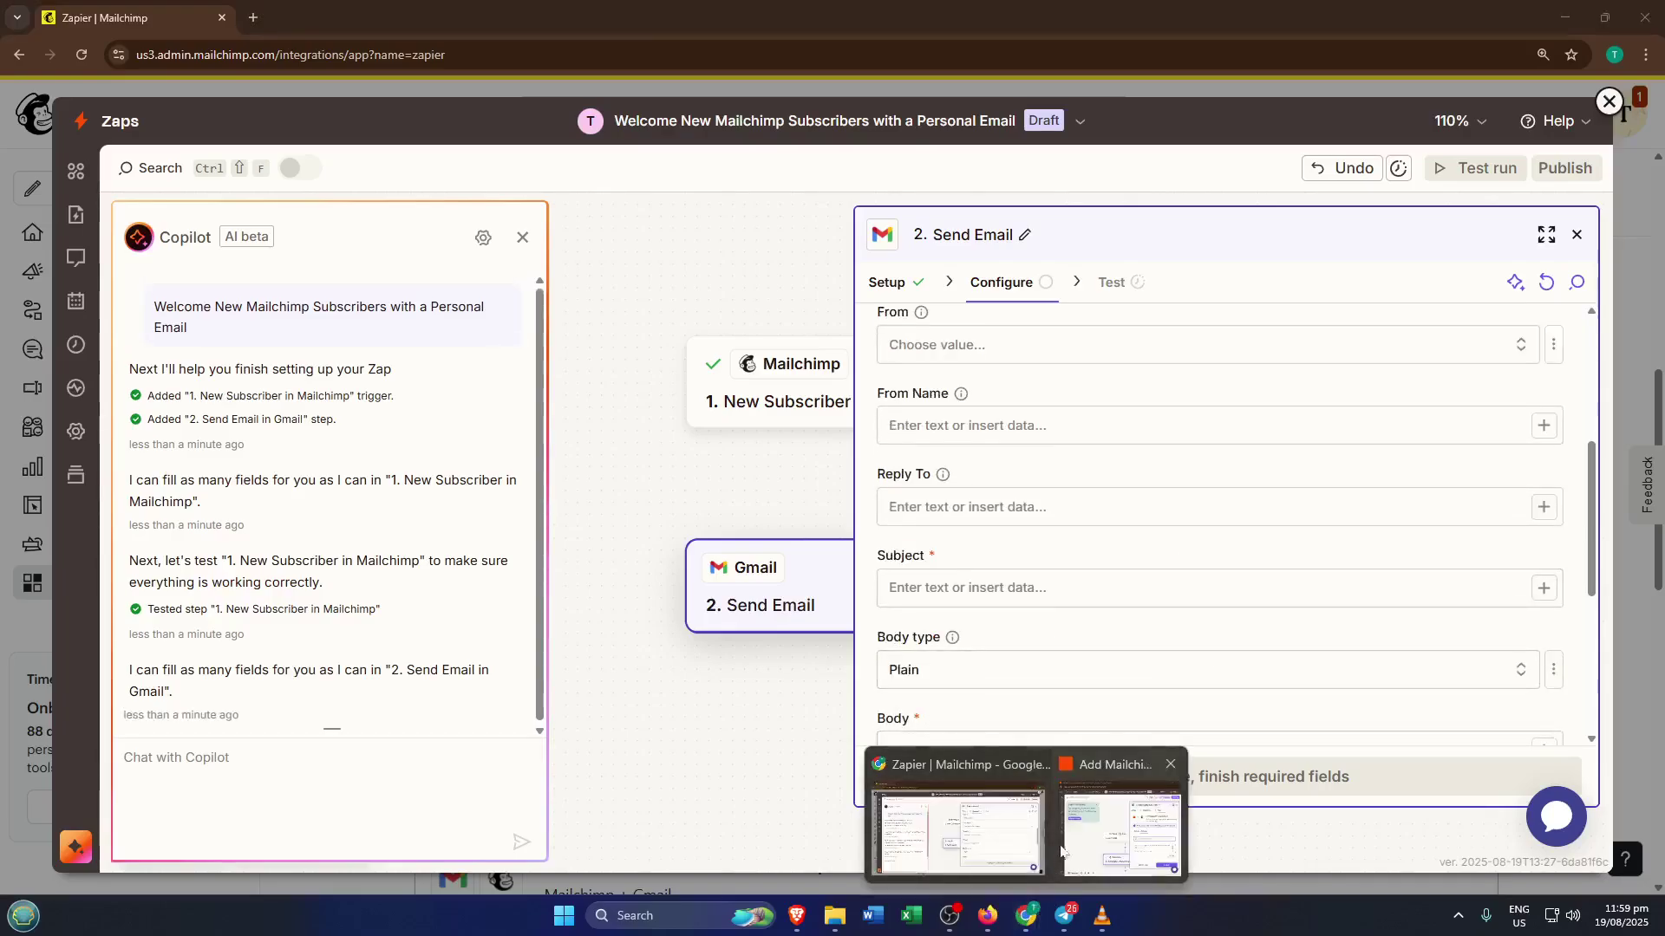
left_click(1144, 836)
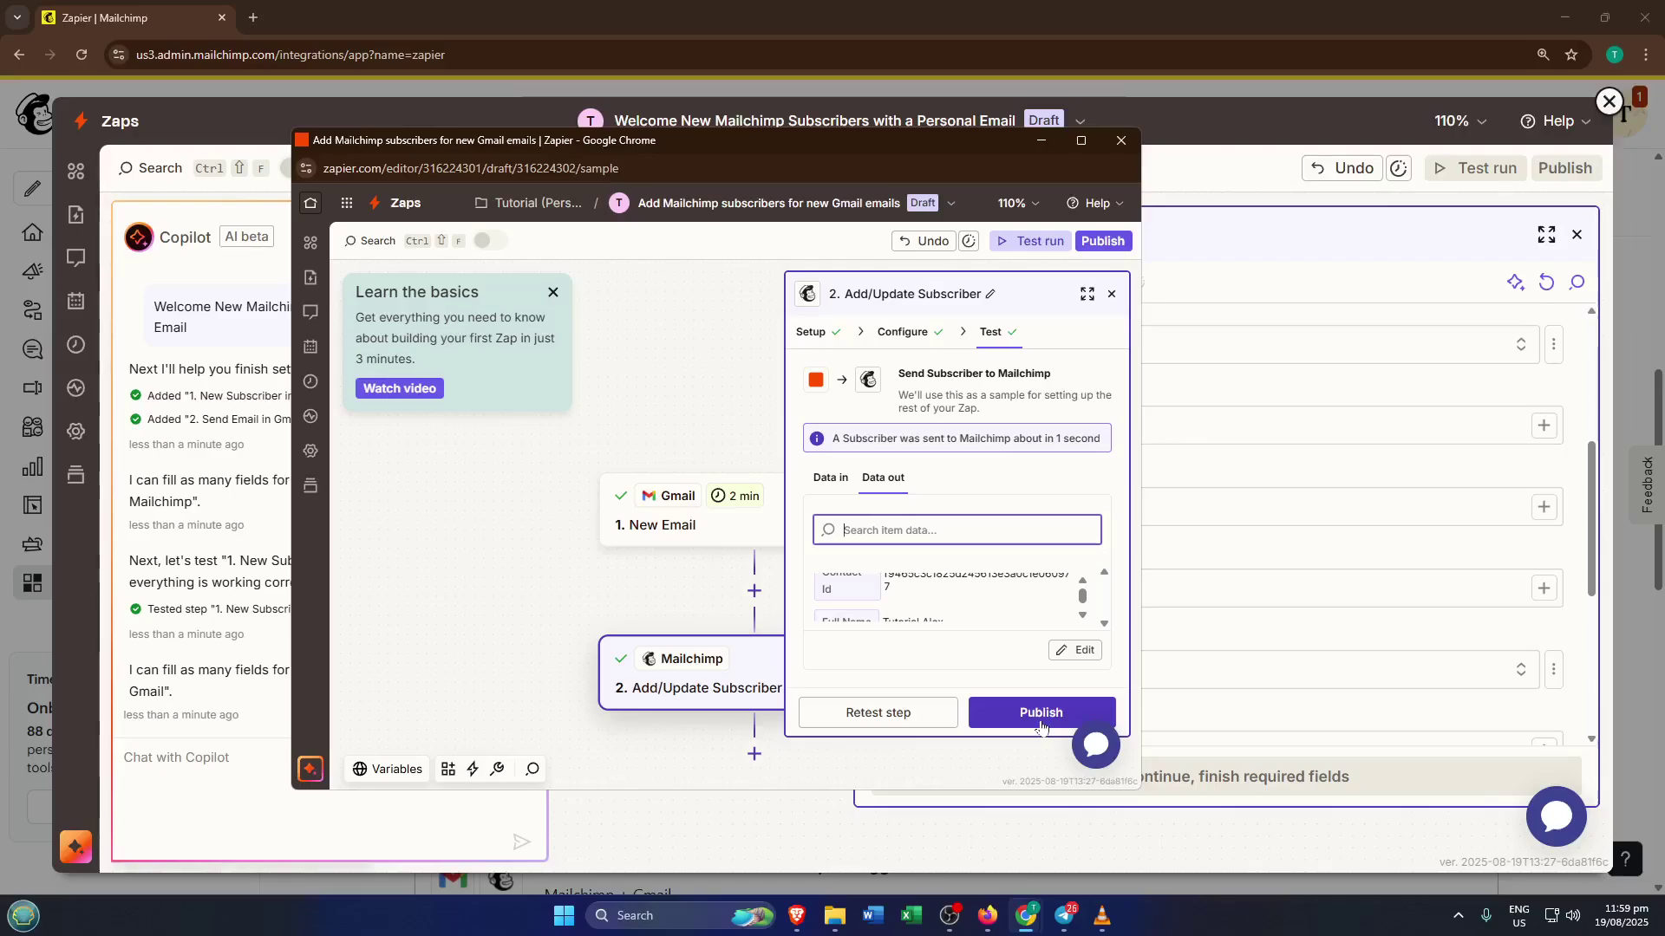
scroll(1052, 603, "down", 3)
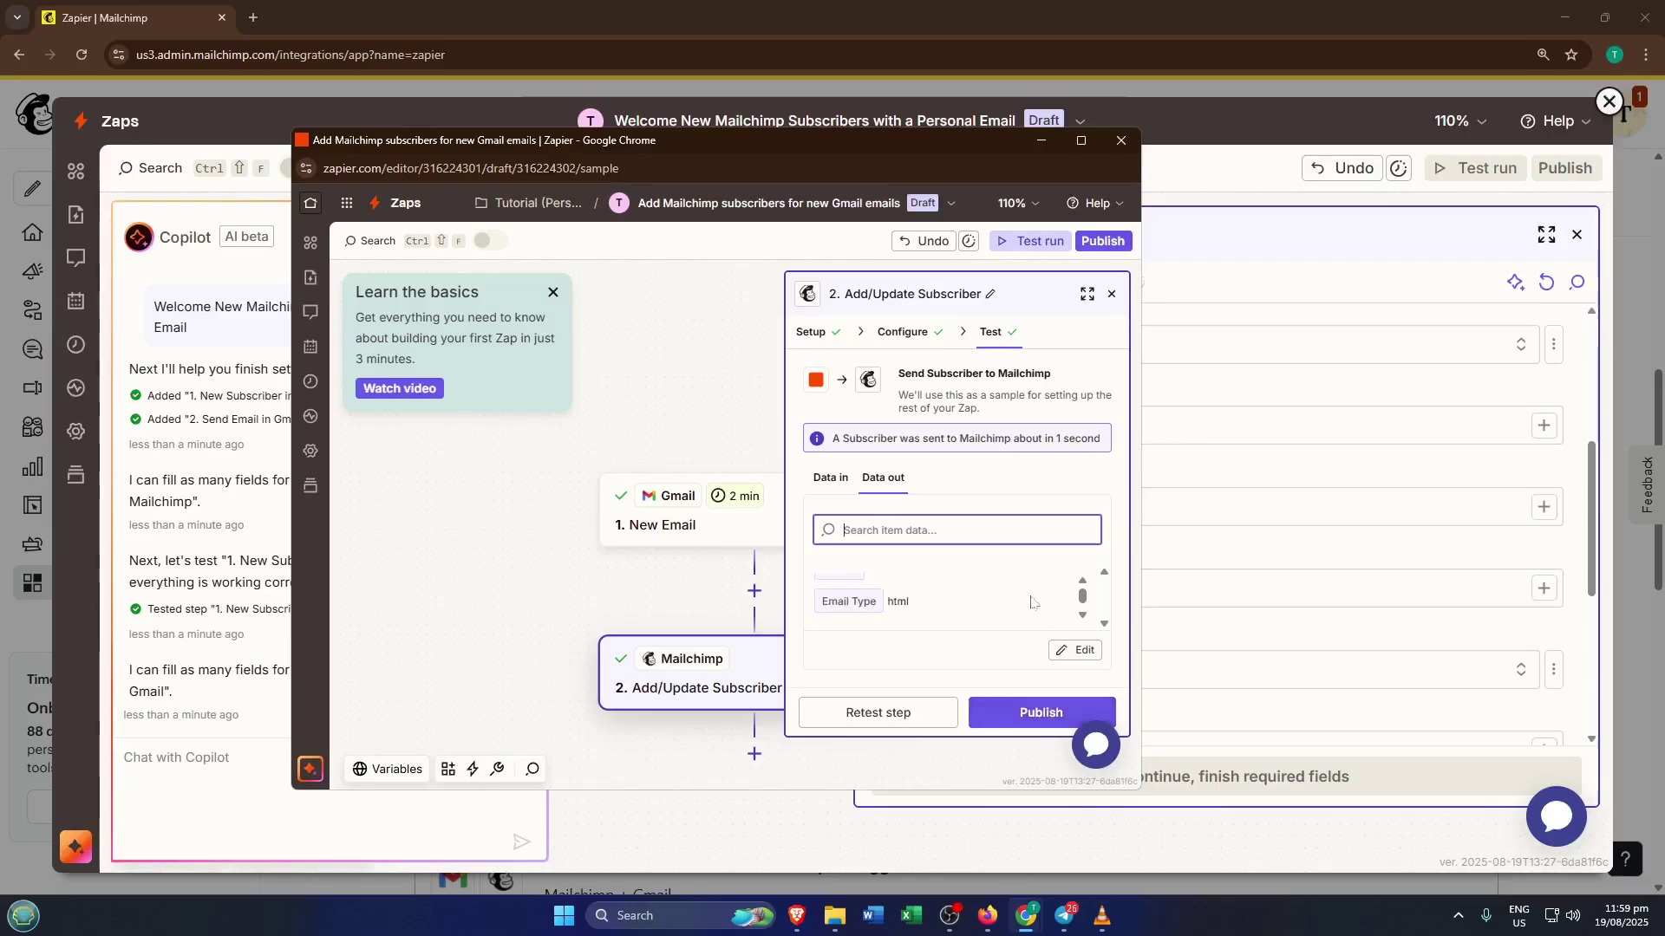
scroll(1032, 602, "down", 2)
scroll(1036, 611, "down", 3)
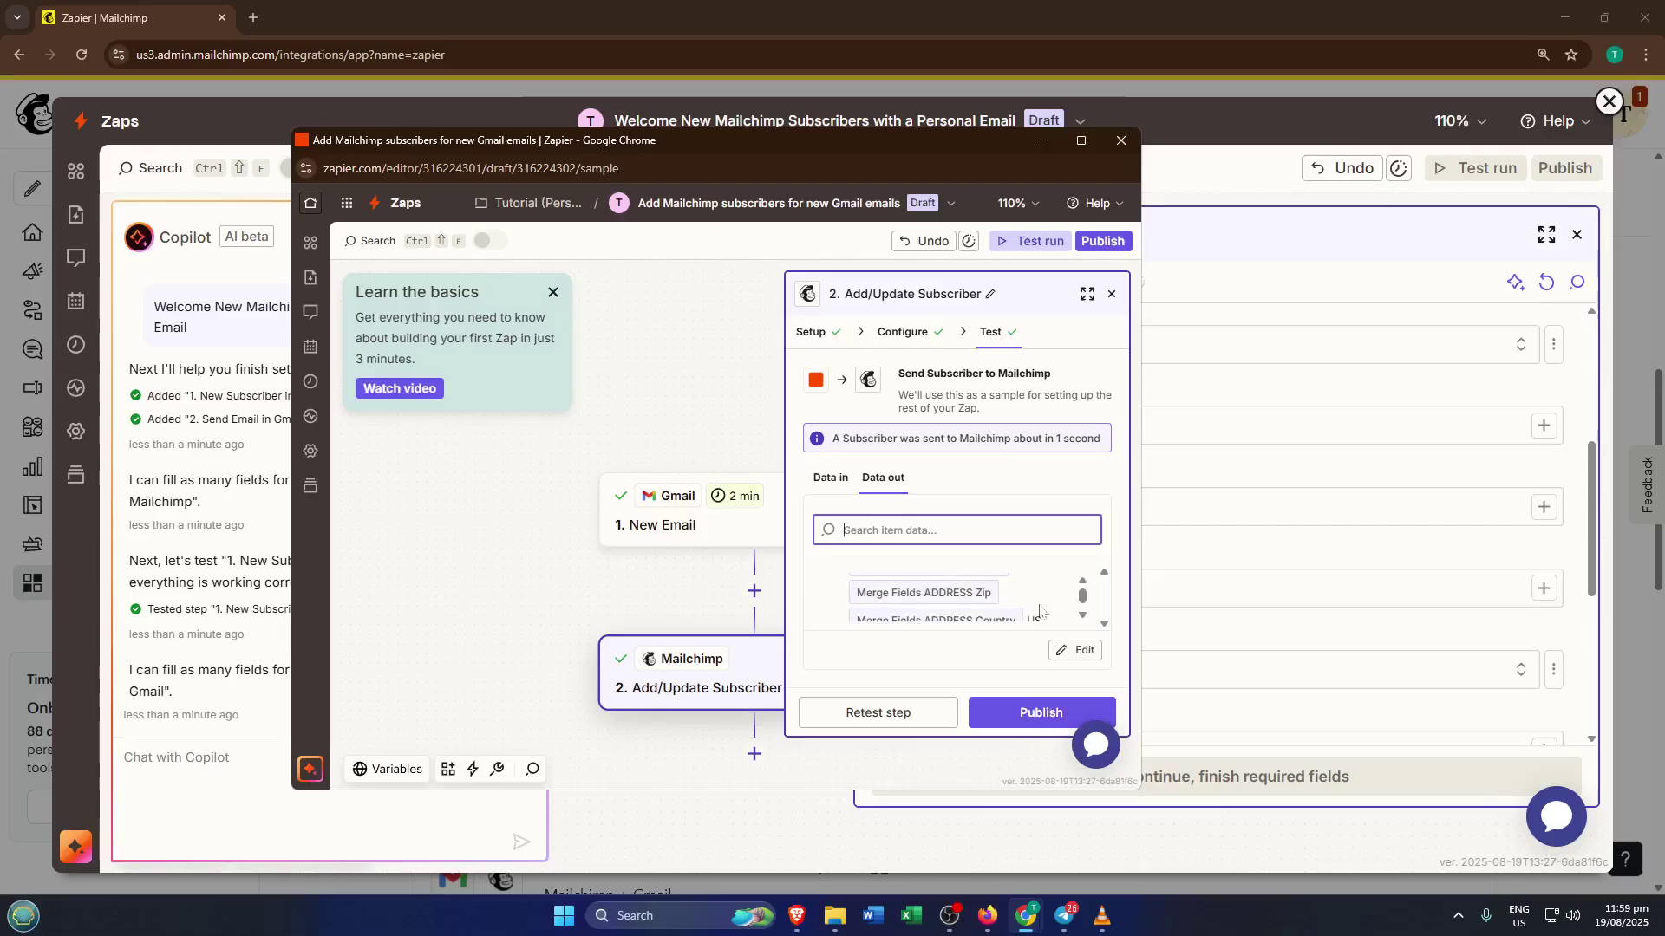